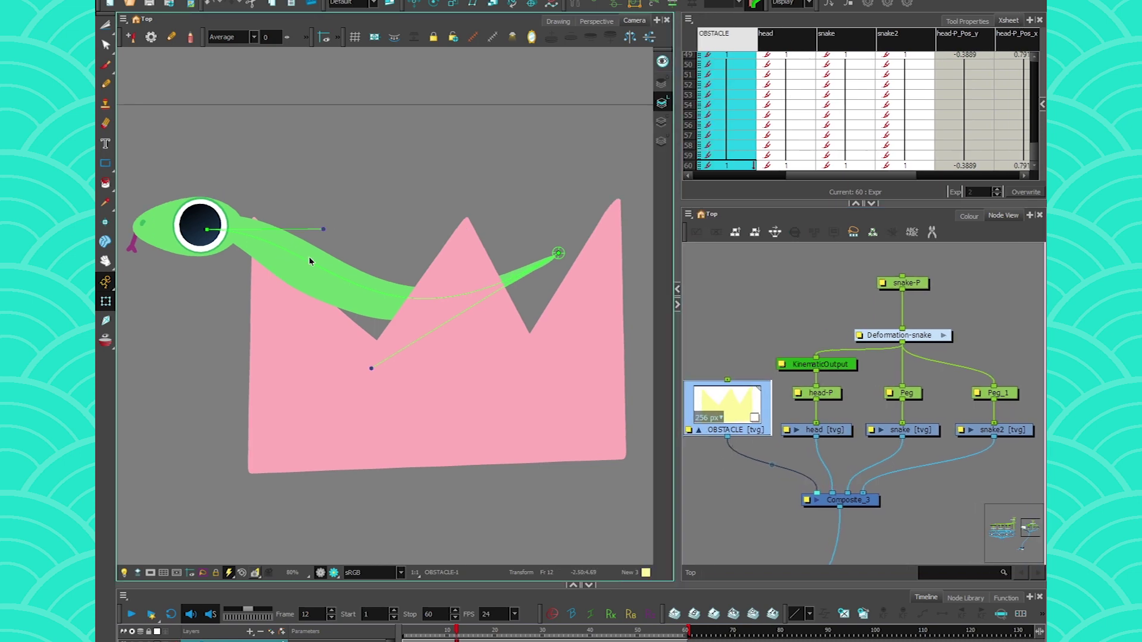
# - Pose the snake against the obstacle by moving the head's deformation point inward and reshaping the curve with the tail-end handle
pyautogui.click(747, 291)
pyautogui.moveTo(207, 229); pyautogui.dragTo(211, 243)
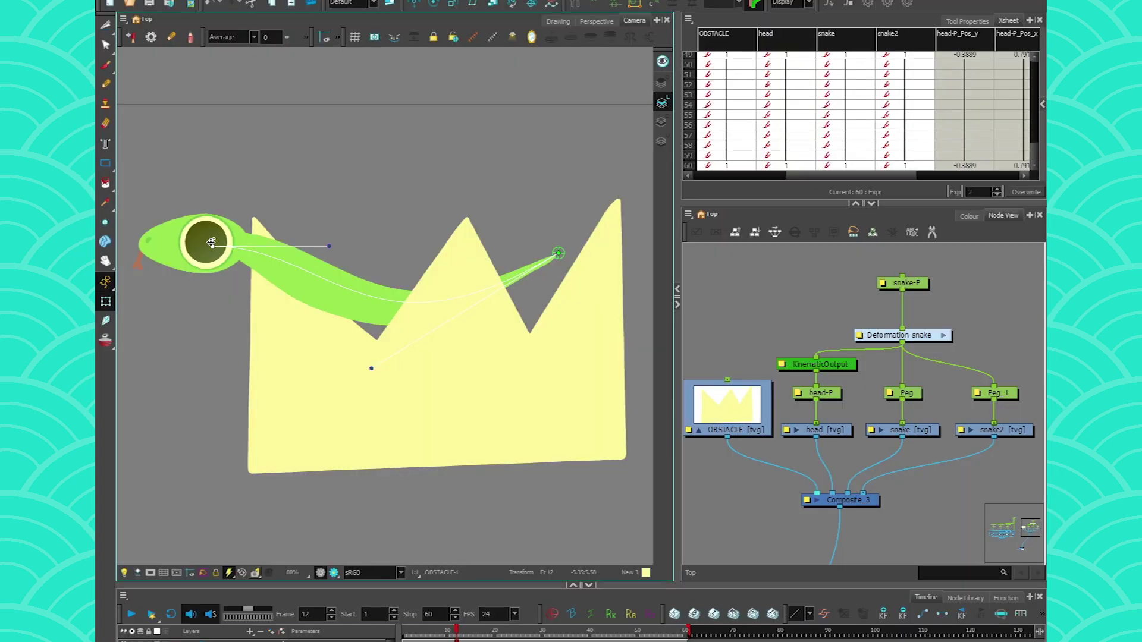
pyautogui.moveTo(372, 368); pyautogui.dragTo(374, 369)
pyautogui.moveTo(212, 245); pyautogui.dragTo(318, 279)
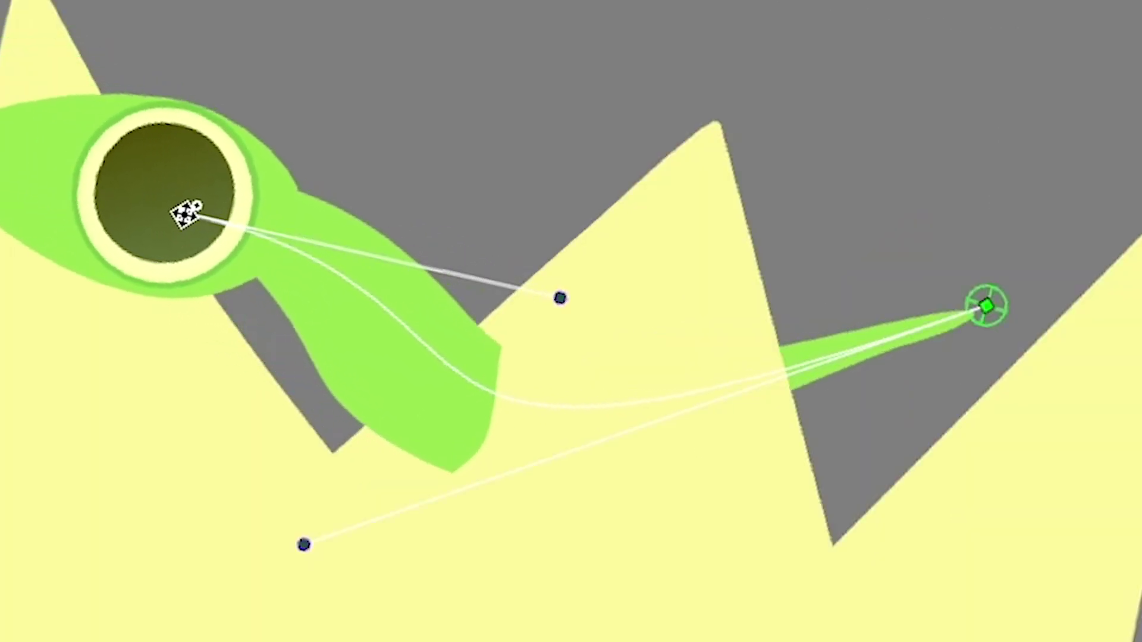
pyautogui.moveTo(186, 213); pyautogui.dragTo(298, 185)
pyautogui.moveTo(304, 545); pyautogui.dragTo(480, 631)
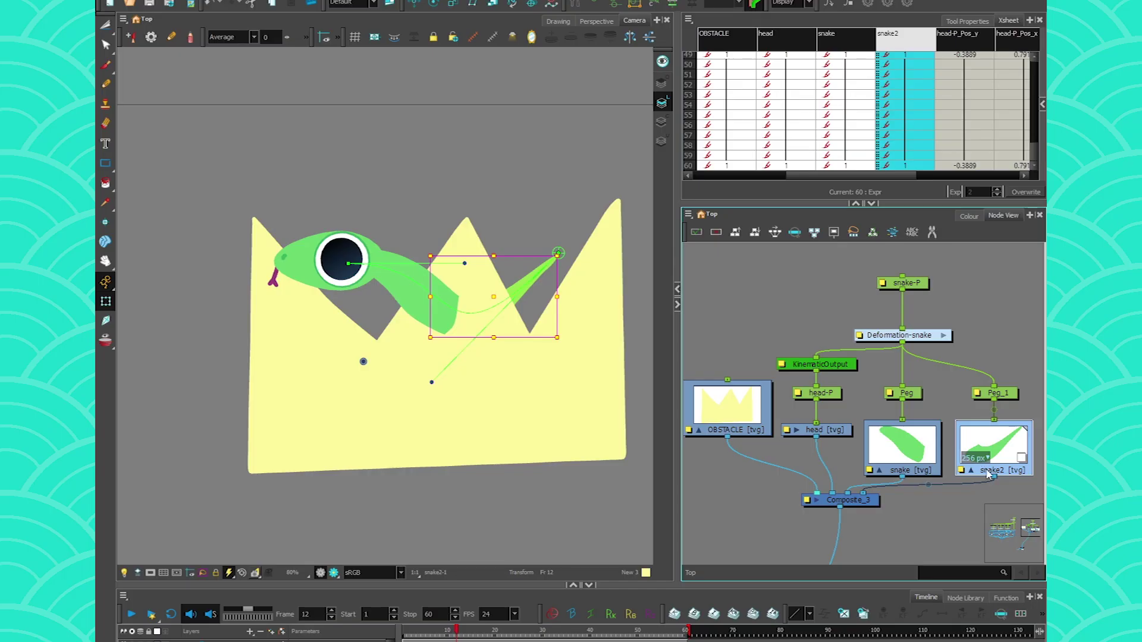
# - Try moving the front body section away from the head through its Peg, and restore its position
pyautogui.click(873, 503)
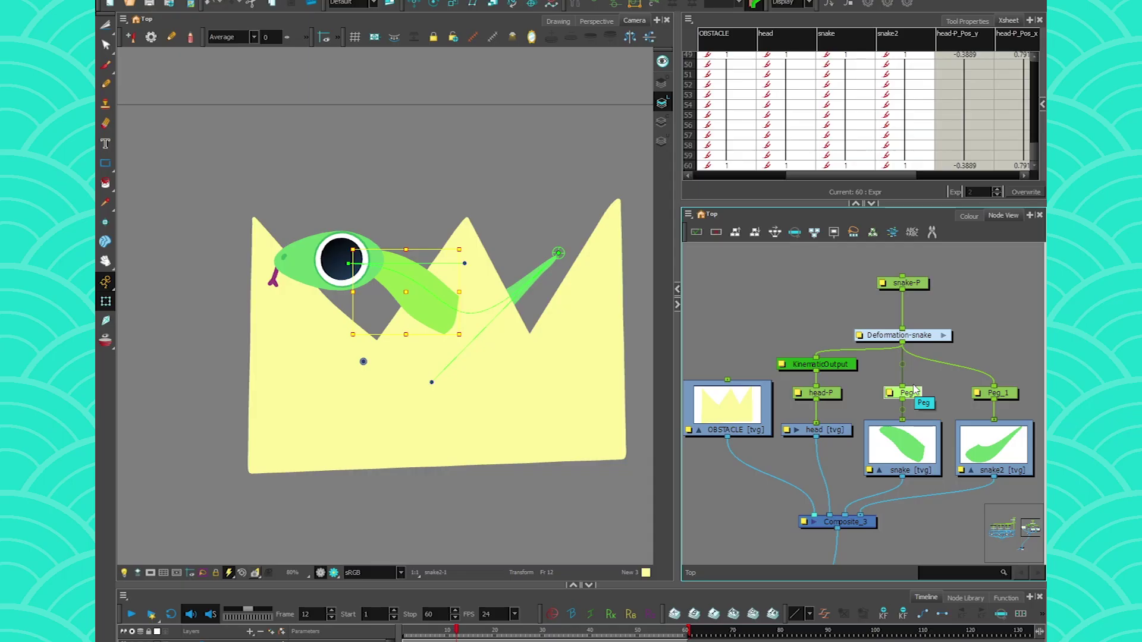
pyautogui.click(903, 393)
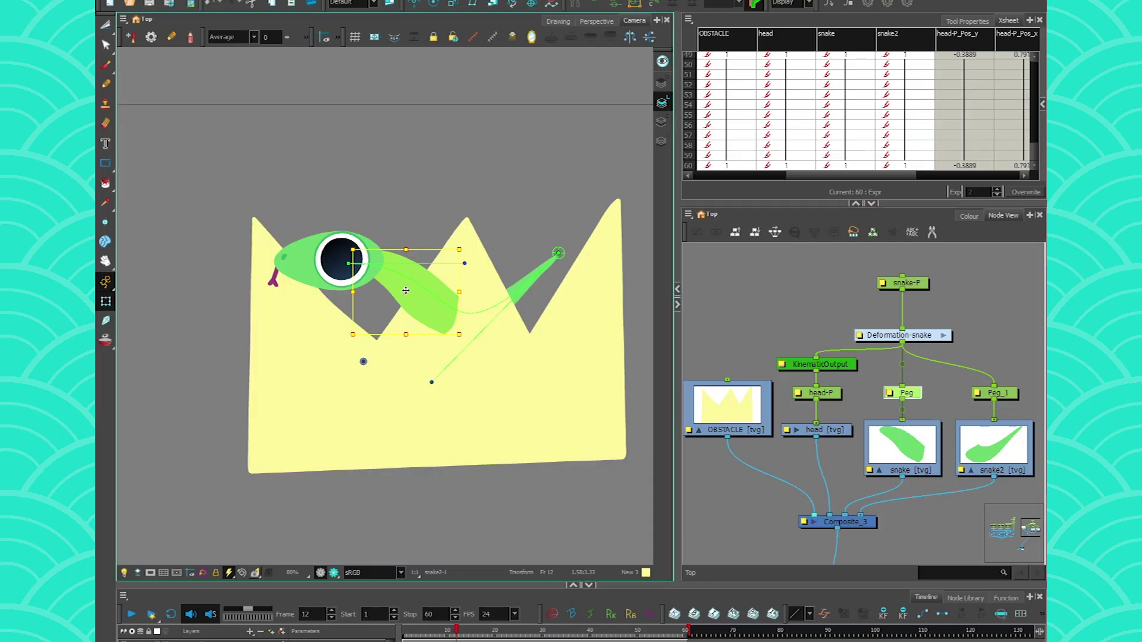
pyautogui.click(394, 260)
pyautogui.moveTo(394, 260)
pyautogui.mouseDown()
pyautogui.moveTo(324, 211)
pyautogui.moveTo(334, 98)
pyautogui.moveTo(325, 359)
pyautogui.moveTo(479, 360)
pyautogui.mouseUp()
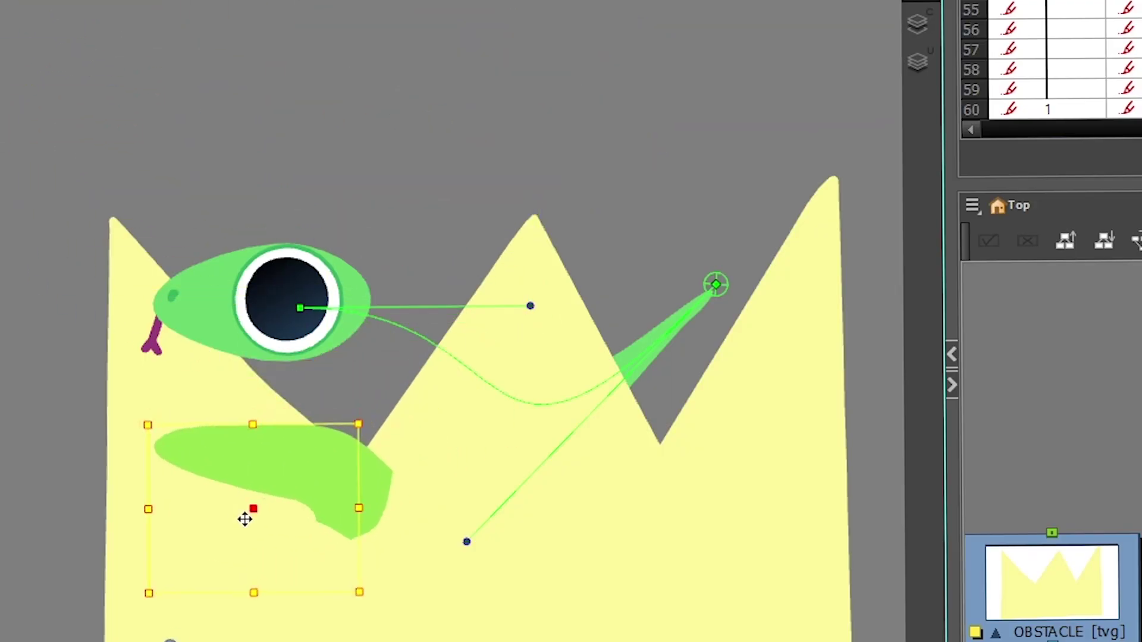
pyautogui.moveTo(558, 502)
pyautogui.mouseDown()
pyautogui.moveTo(273, 515)
pyautogui.moveTo(413, 328)
pyautogui.mouseUp()
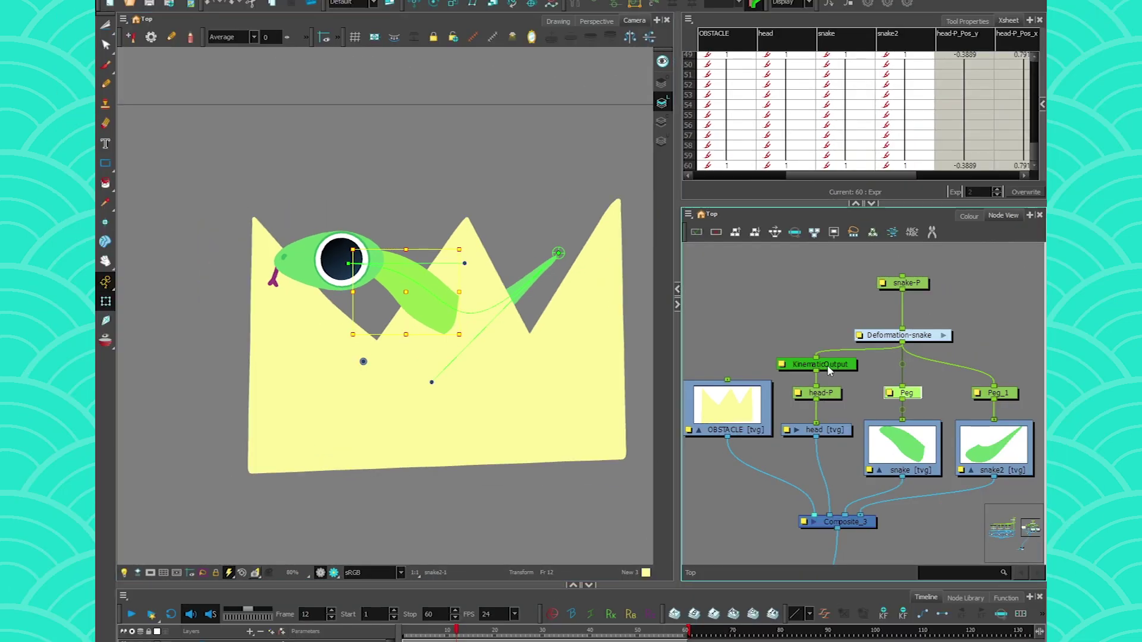
pyautogui.click(863, 391)
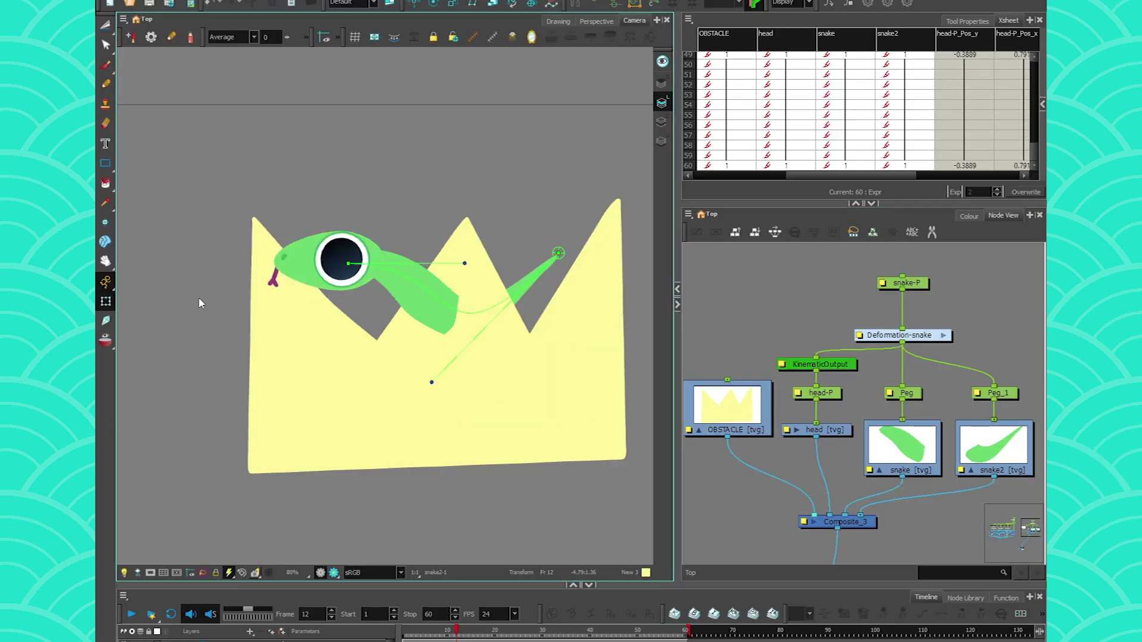
# - Stretch the snake's head out beyond the obstacle's leftmost peak and adjust the tail-end curve handle to straighten the body
pyautogui.moveTo(348, 264); pyautogui.dragTo(261, 241)
pyautogui.moveTo(432, 383); pyautogui.dragTo(349, 345)
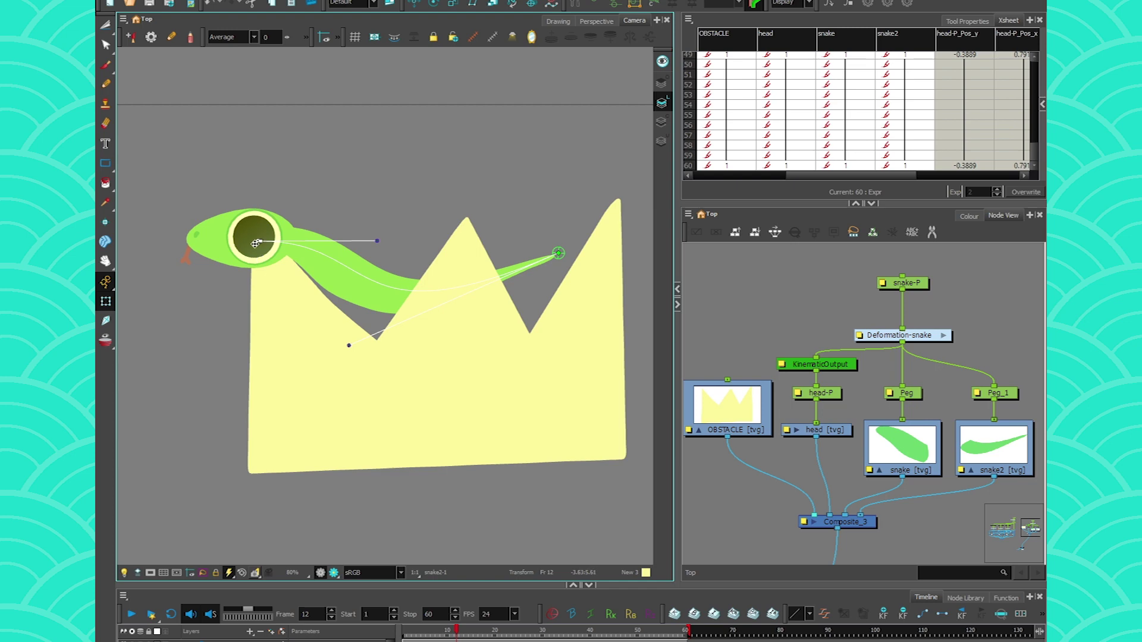
pyautogui.moveTo(260, 241); pyautogui.dragTo(200, 260)
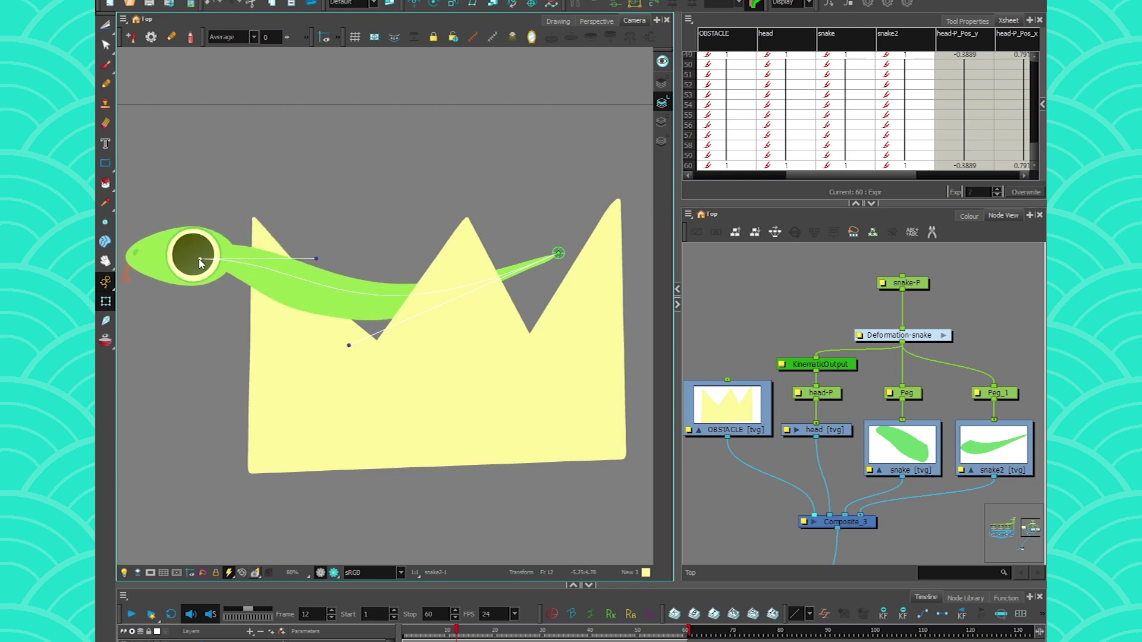
# - Push the snake's front body section back in depth behind the obstacle using its Peg
pyautogui.click(292, 289)
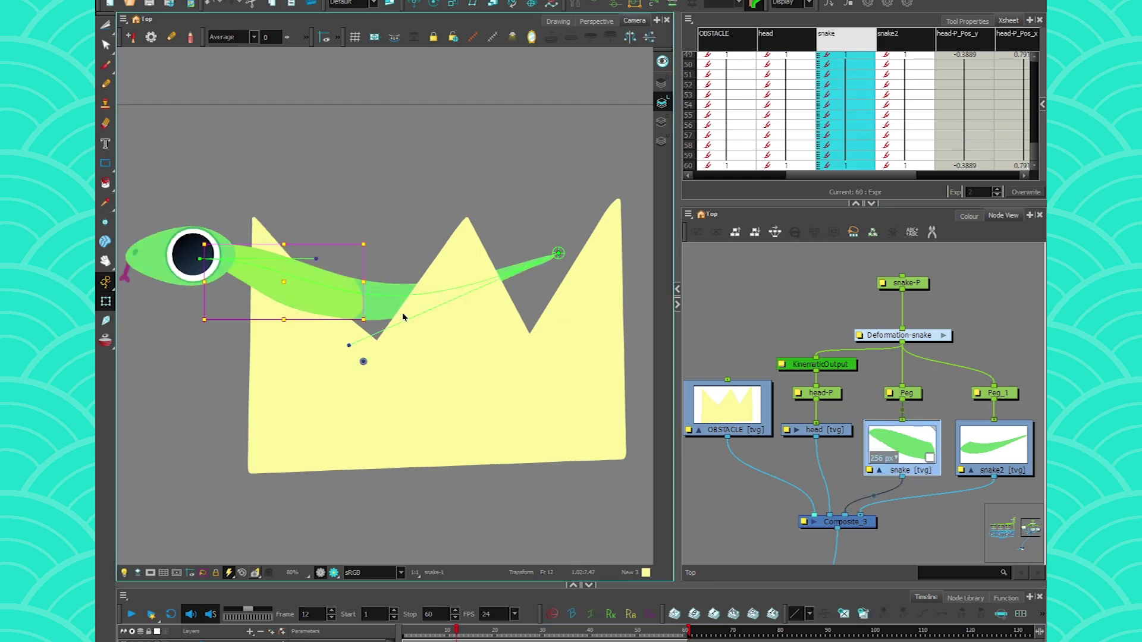
pyautogui.click(385, 308)
pyautogui.click(916, 395)
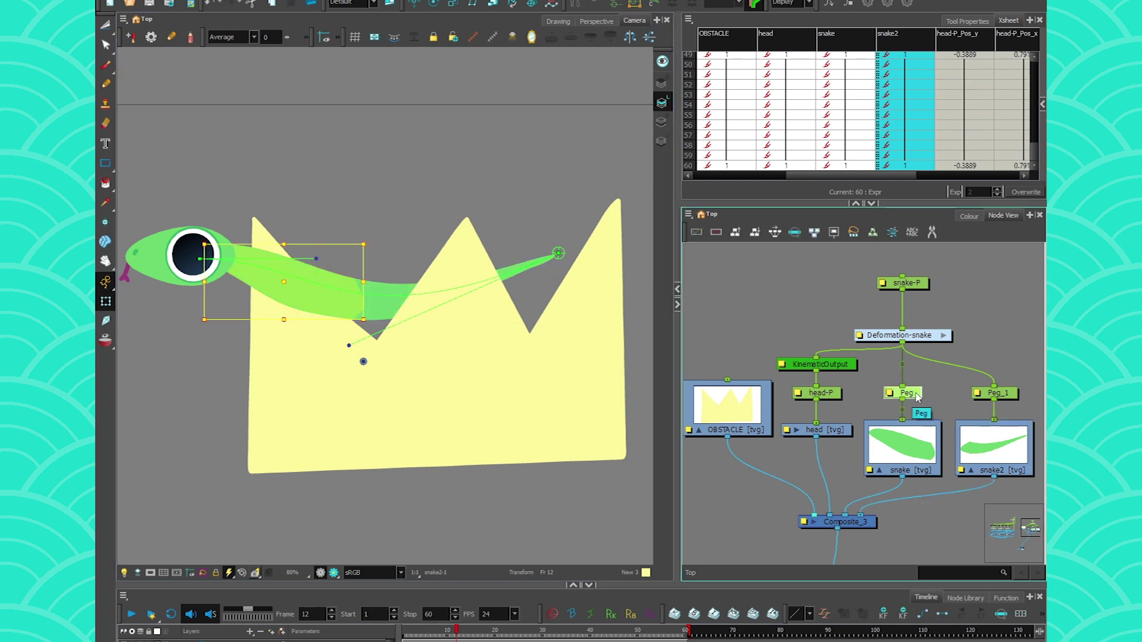
pyautogui.click(987, 393)
pyautogui.click(905, 390)
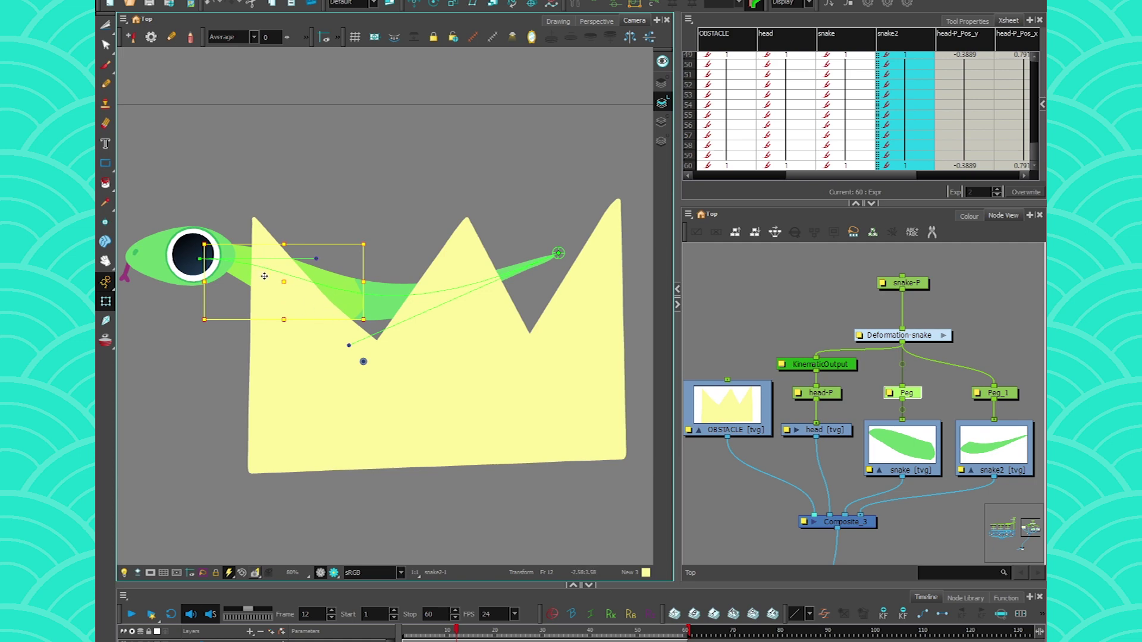
# - Reposition the snake's head beside the obstacle's leftmost peak and bring the front body section's Peg forward in front of the obstacle
pyautogui.moveTo(199, 259)
pyautogui.mouseDown()
pyautogui.moveTo(416, 223)
pyautogui.moveTo(248, 350)
pyautogui.moveTo(185, 261)
pyautogui.mouseUp()
pyautogui.click(904, 394)
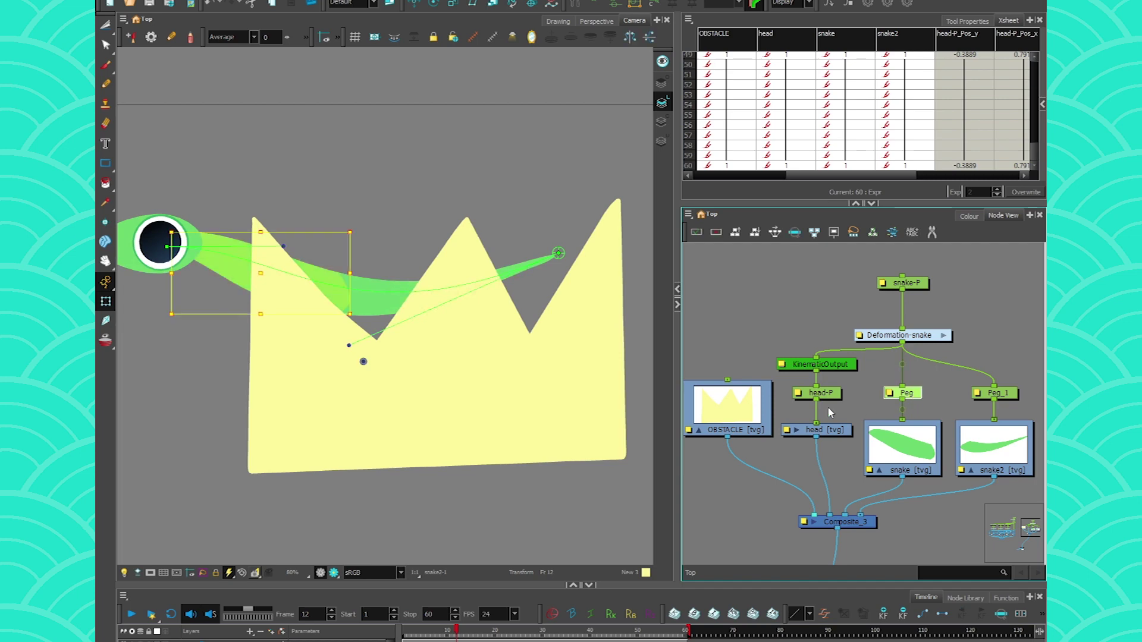
pyautogui.click(167, 246)
pyautogui.moveTo(167, 246); pyautogui.dragTo(198, 238)
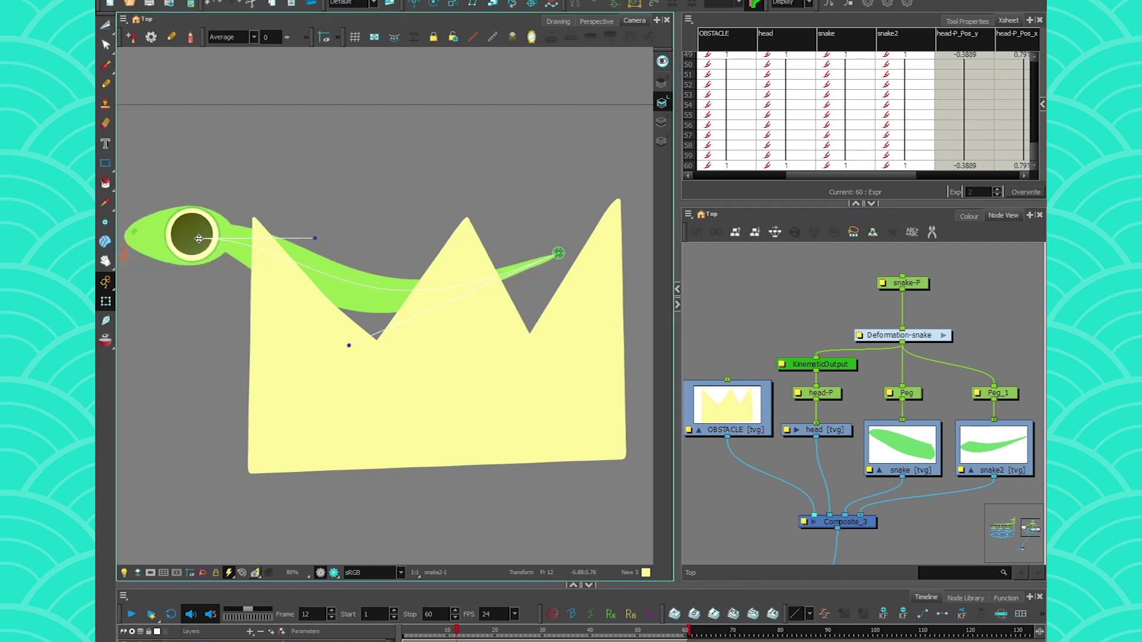
pyautogui.click(326, 252)
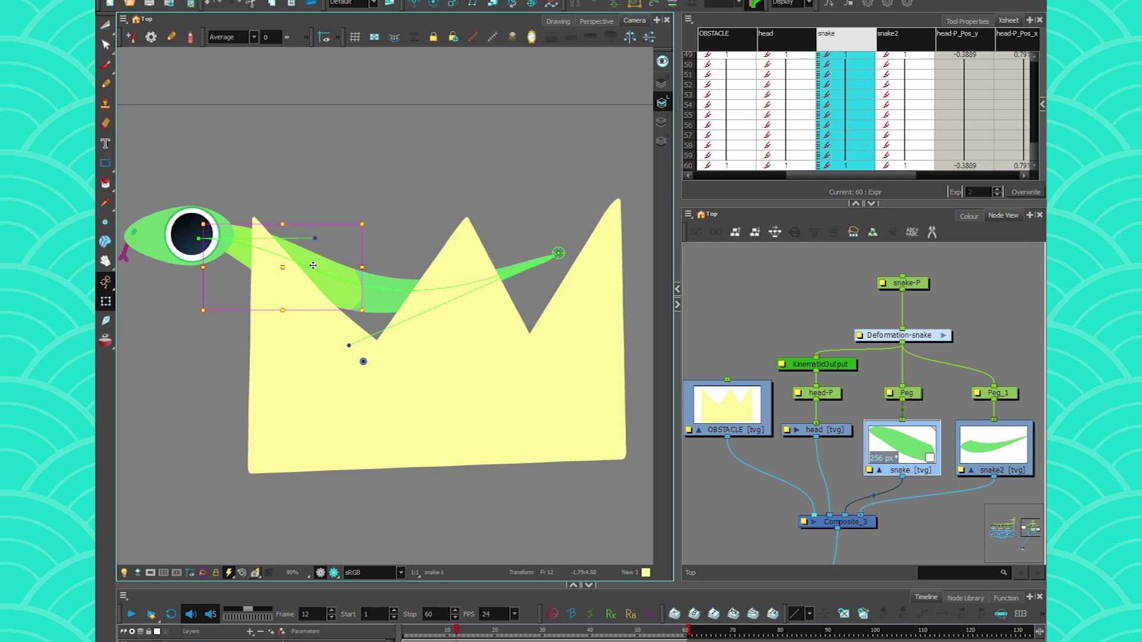
pyautogui.press('b')
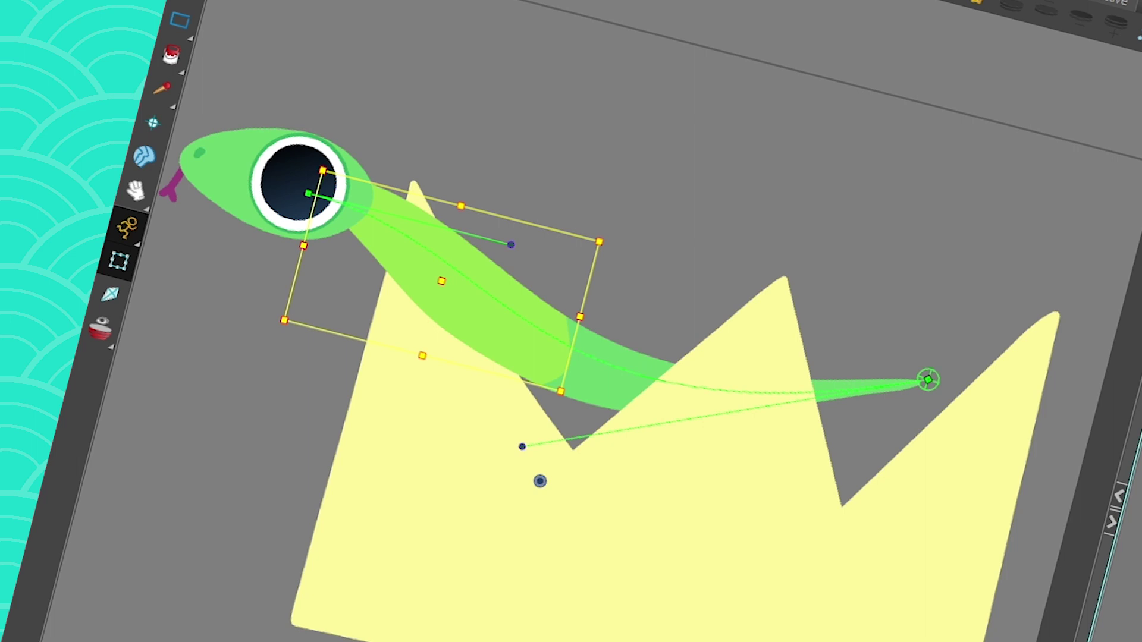
# - Pose the snake's head low over the obstacle's leftmost peak and raise the neck's curve handle so the body arches over it
pyautogui.moveTo(293, 204); pyautogui.dragTo(292, 230)
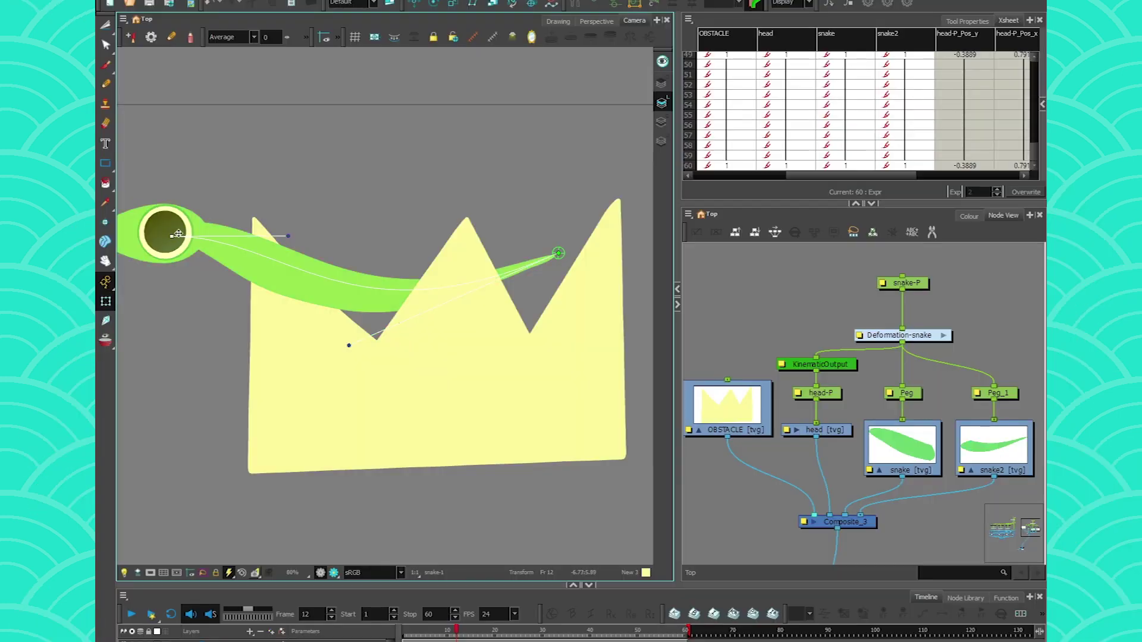
pyautogui.moveTo(160, 235); pyautogui.dragTo(255, 249)
pyautogui.moveTo(348, 347); pyautogui.dragTo(346, 356)
pyautogui.moveTo(355, 226); pyautogui.dragTo(408, 198)
pyautogui.moveTo(250, 244); pyautogui.dragTo(251, 283)
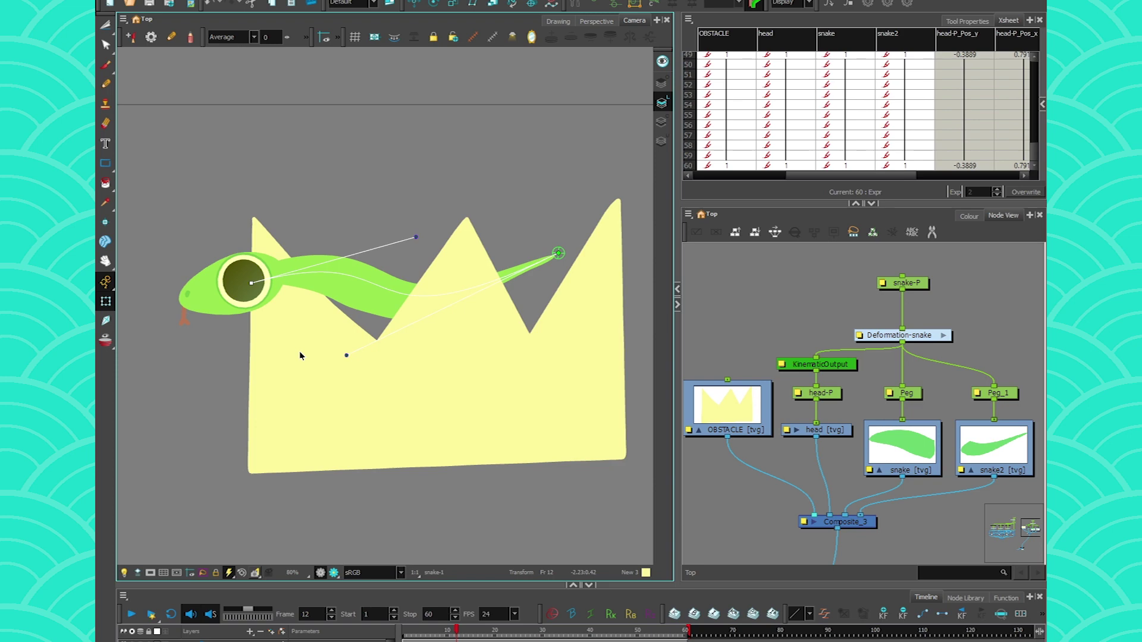
# - Examine the depth arrangement of the snake and obstacle in the Perspective view, and return to the Camera view
pyautogui.click(596, 21)
pyautogui.moveTo(320, 355); pyautogui.dragTo(500, 365)
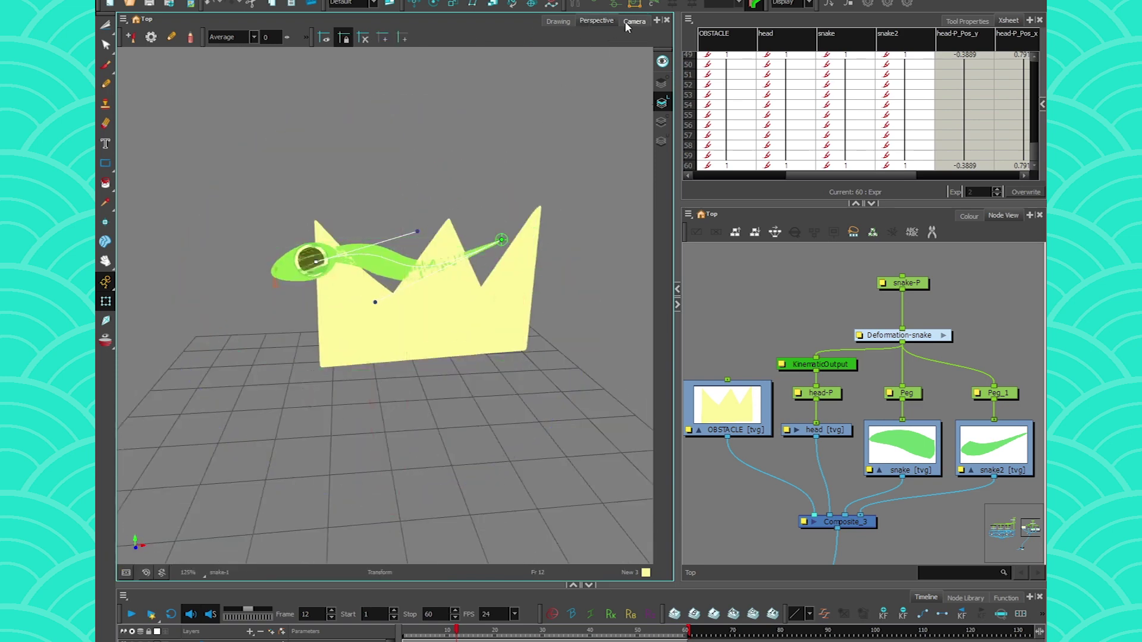
pyautogui.click(634, 20)
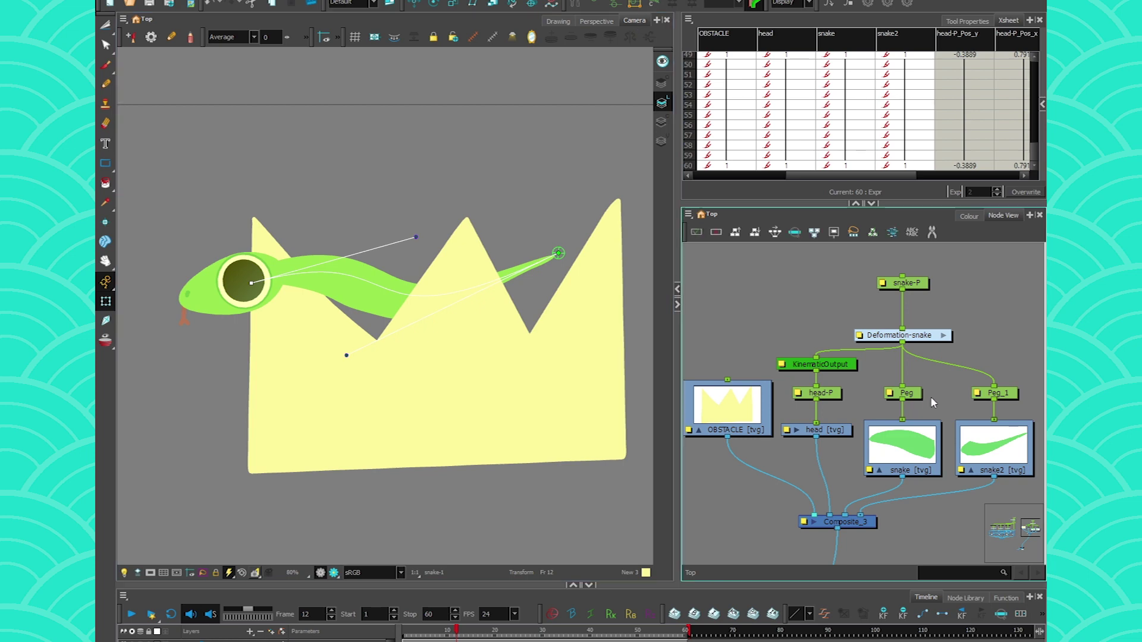
# - Select the front body section's Peg and undo the trial change made to it
pyautogui.click(912, 396)
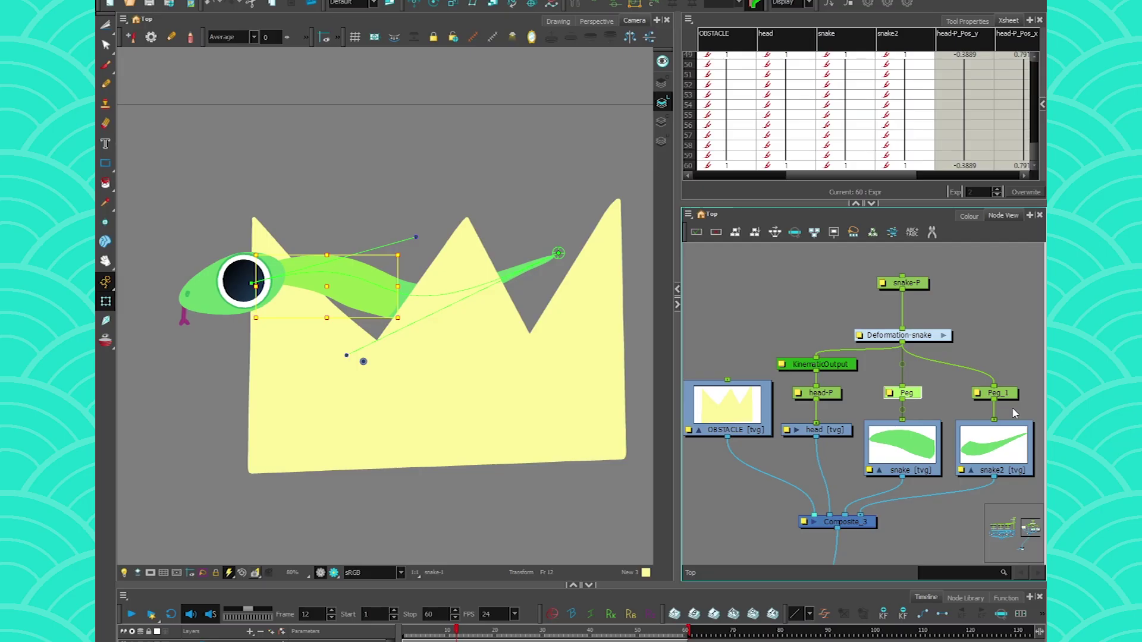
pyautogui.click(323, 286)
pyautogui.hotkey('ctrl', 'z')
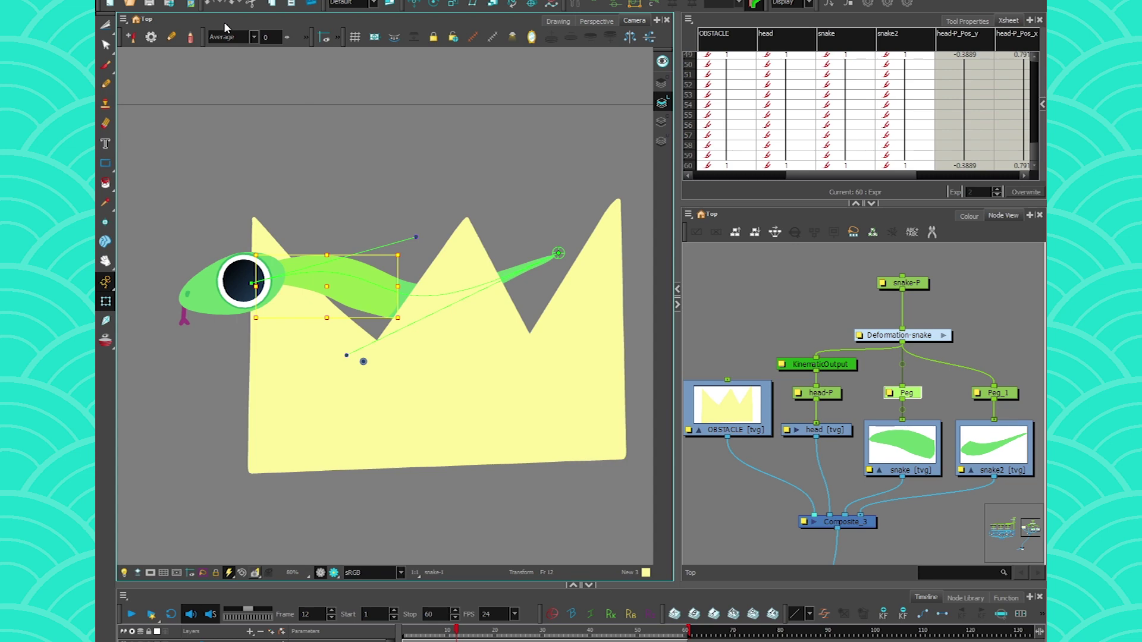
# - Open the layer properties of the front body's Peg and set its x, y and z position functions to Local
pyautogui.doubleClick(890, 394)
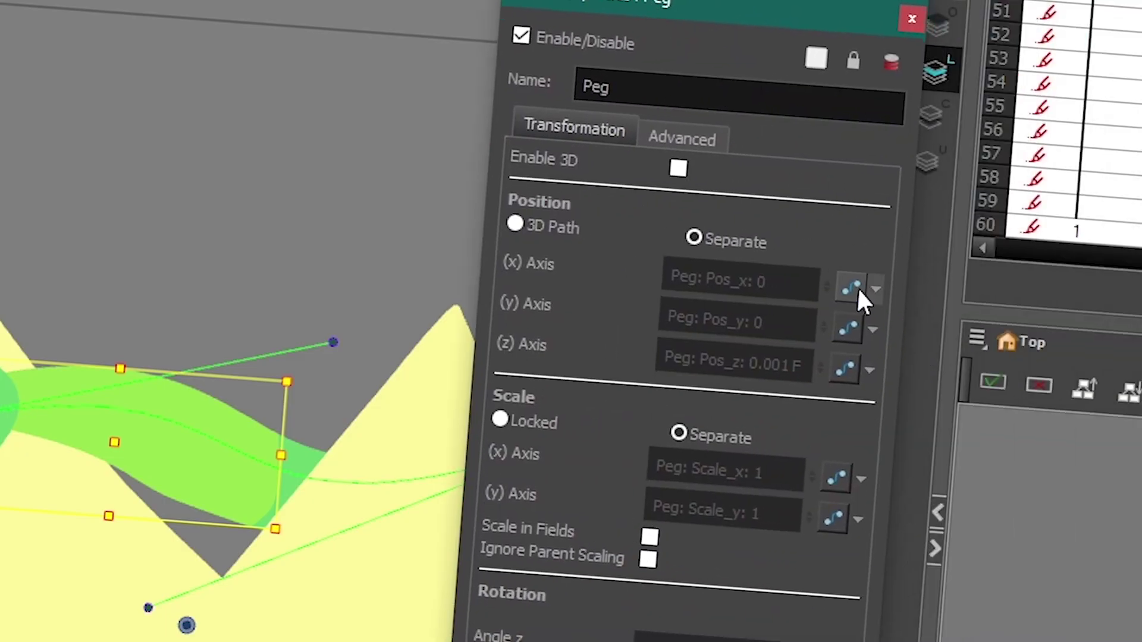
pyautogui.click(874, 288)
pyautogui.click(879, 357)
pyautogui.click(872, 327)
pyautogui.click(870, 397)
pyautogui.click(872, 368)
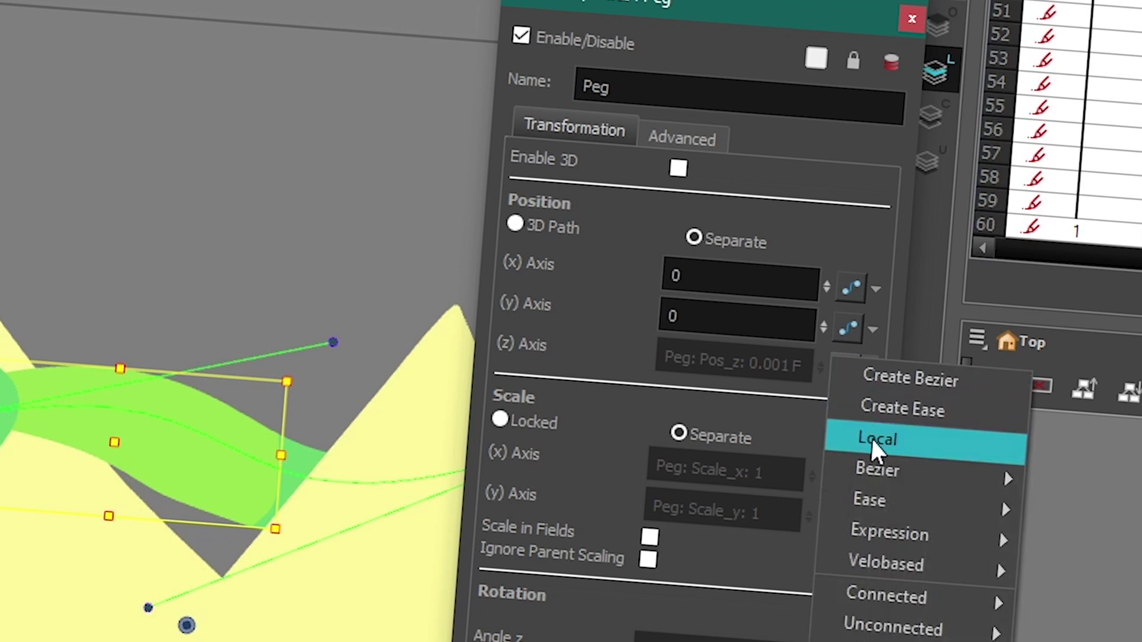
pyautogui.click(867, 437)
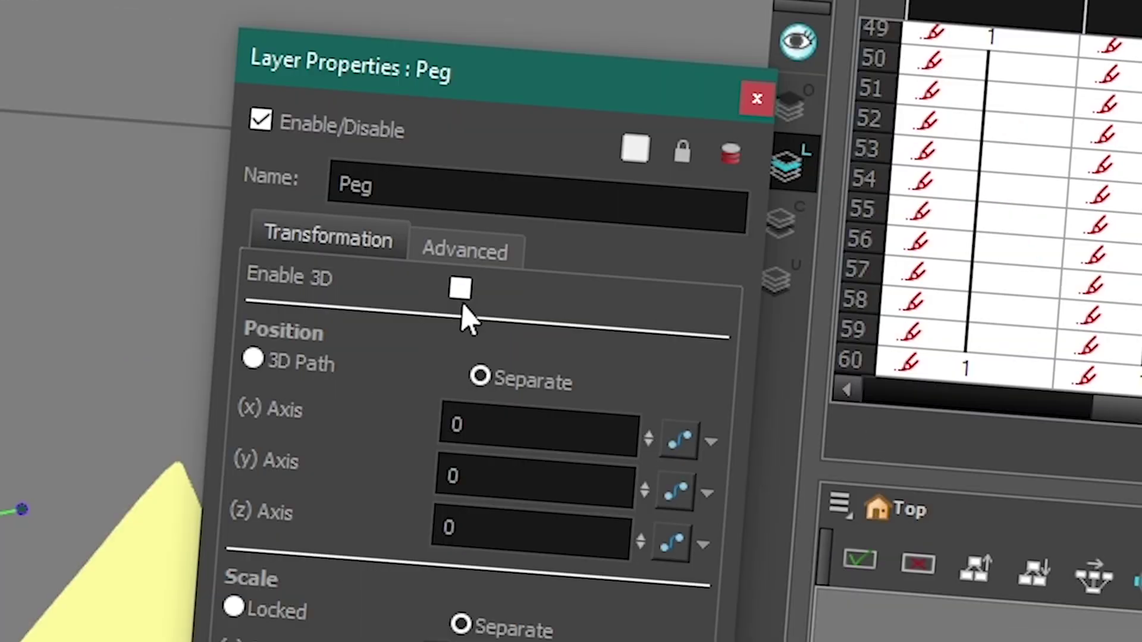
# - Check which expressions are available for the Peg's x-axis position
pyautogui.click(711, 445)
pyautogui.moveTo(767, 172)
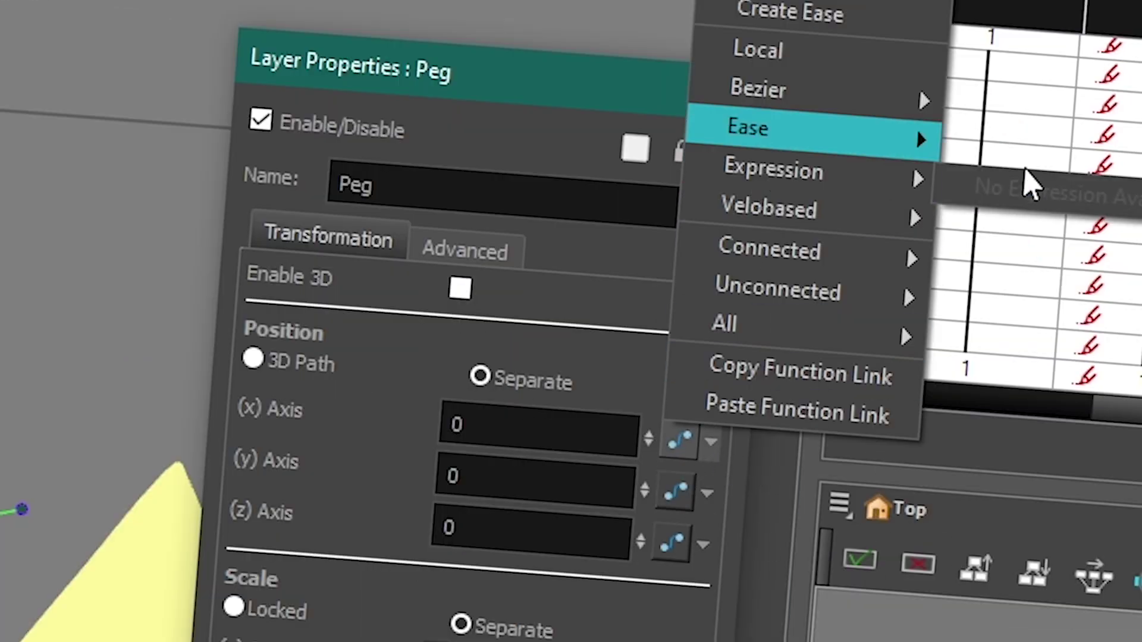
pyautogui.moveTo(920, 186)
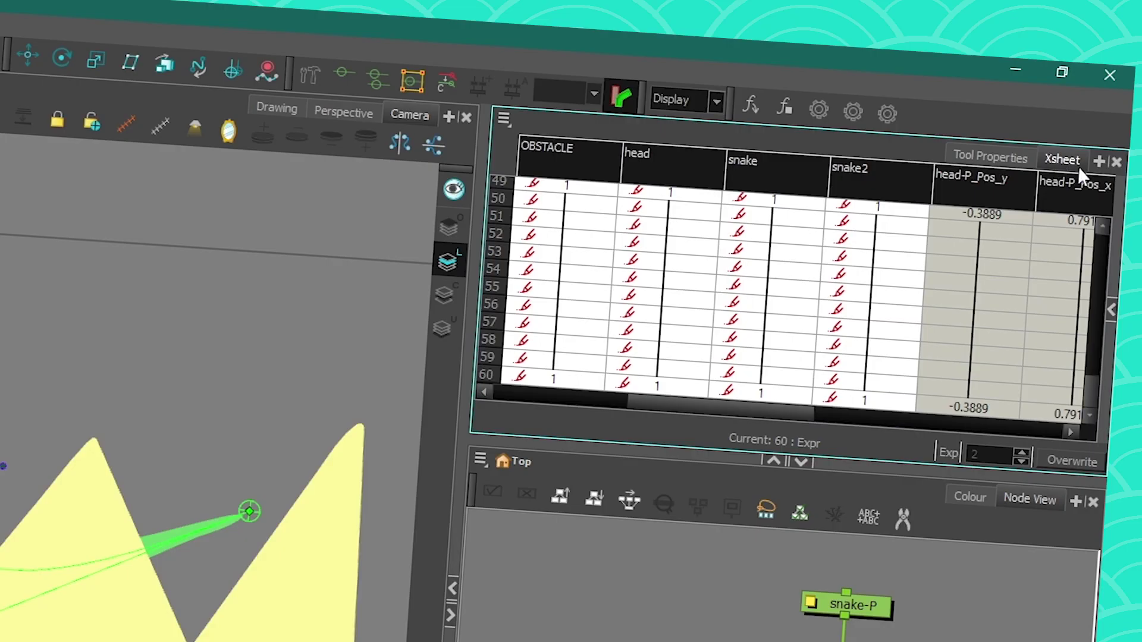
# - Display the Xsheet view and add a new Expression-type column named Pos0
pyautogui.click(1030, 20)
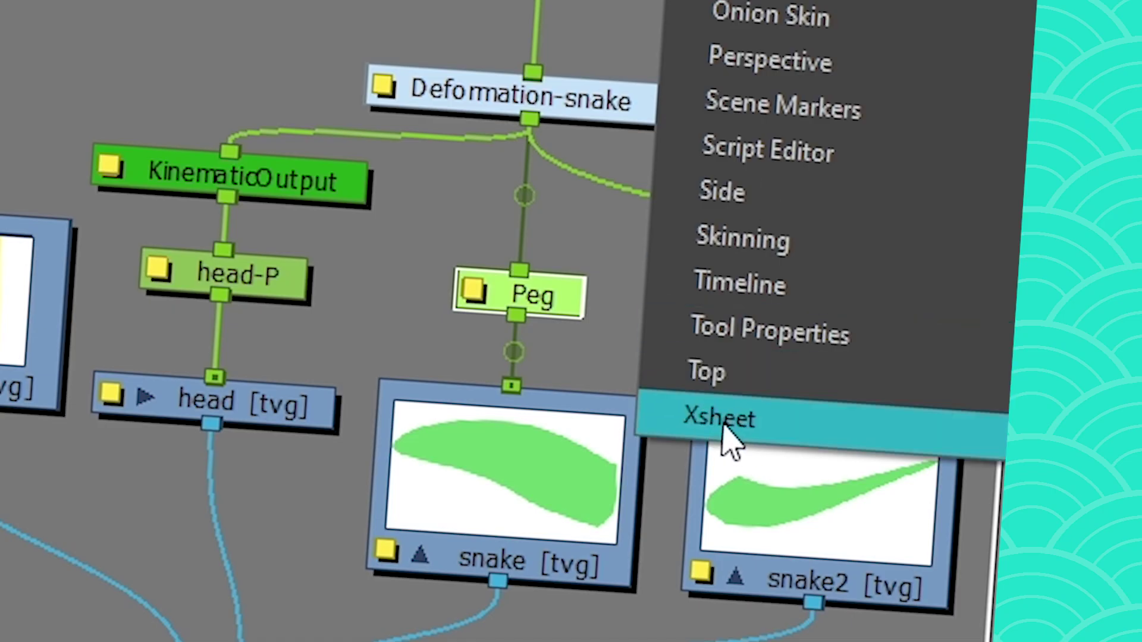
pyautogui.click(688, 20)
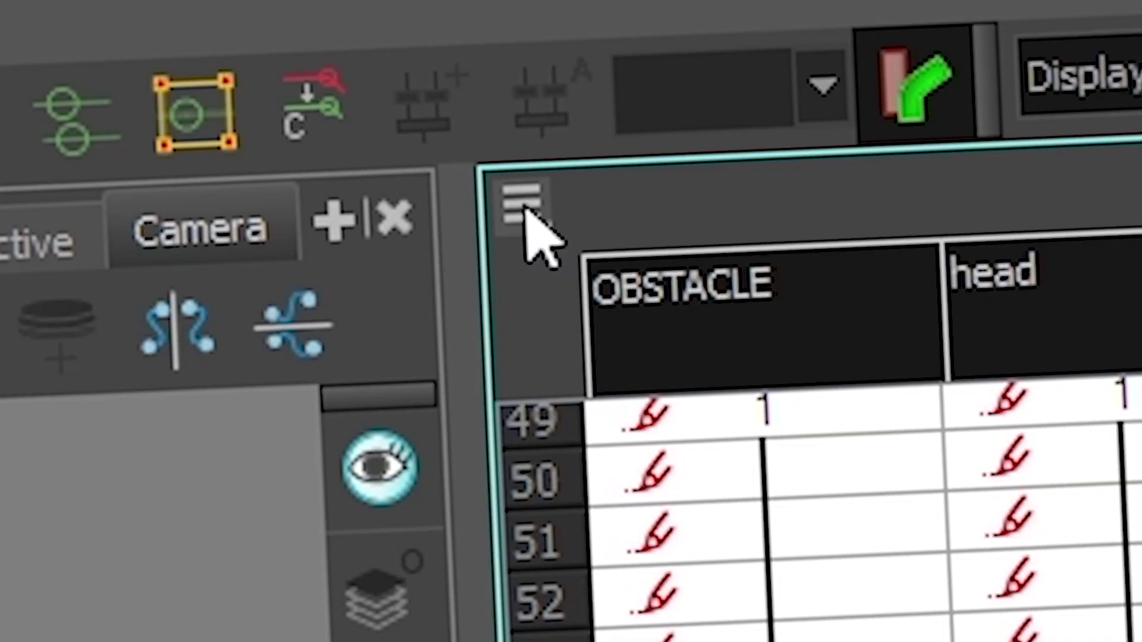
pyautogui.click(524, 205)
pyautogui.moveTo(645, 513)
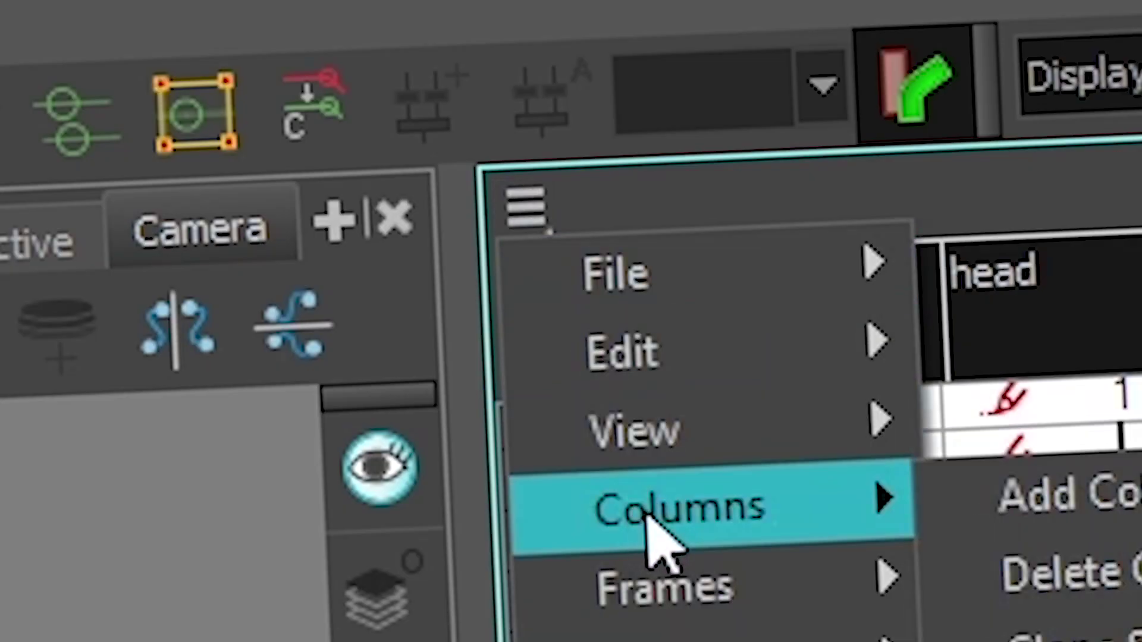
pyautogui.click(745, 351)
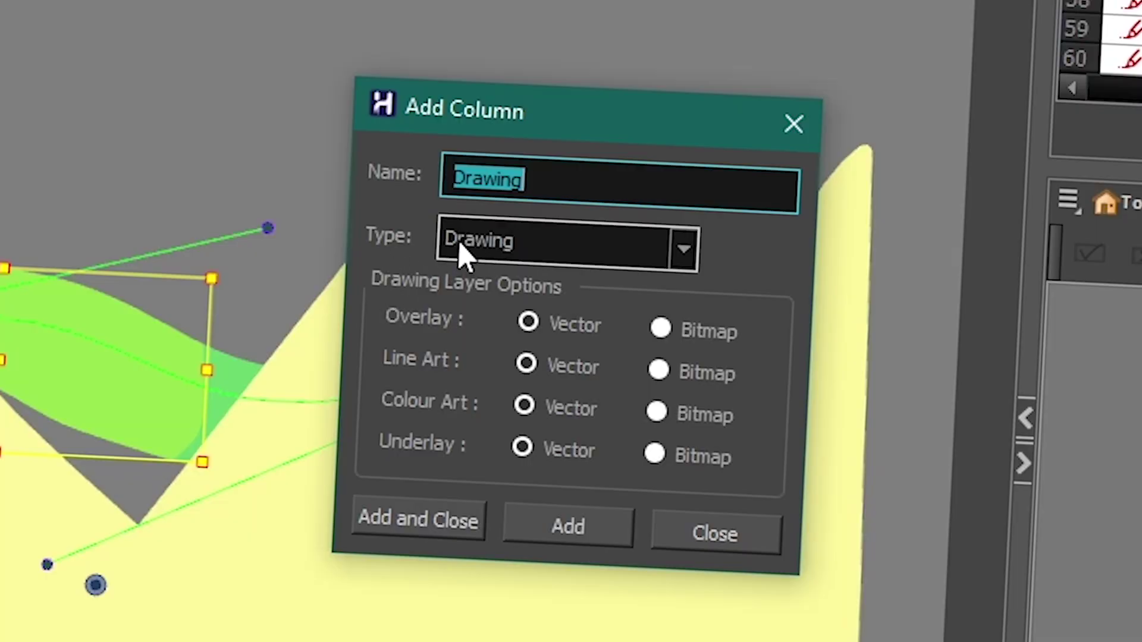
pyautogui.click(489, 239)
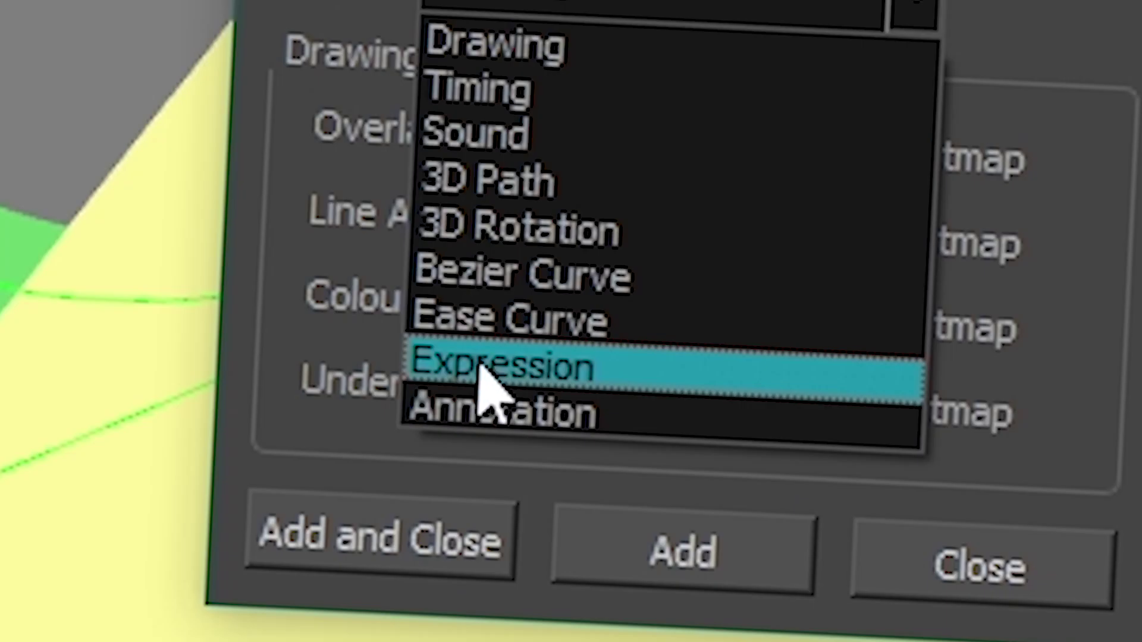
pyautogui.click(470, 437)
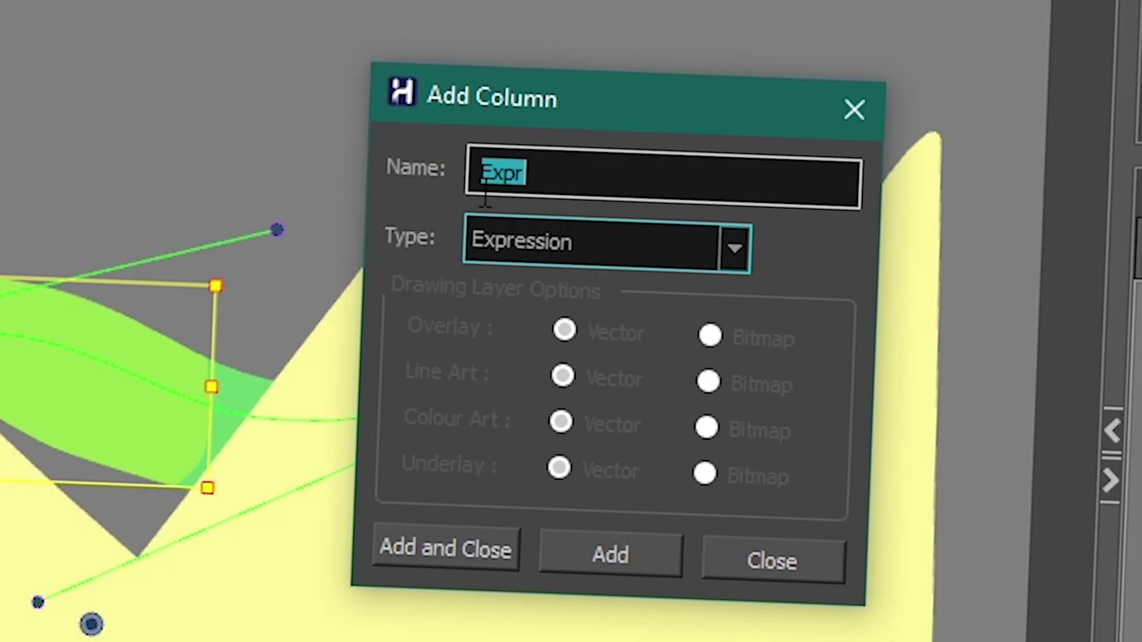
pyautogui.write('Pos0')
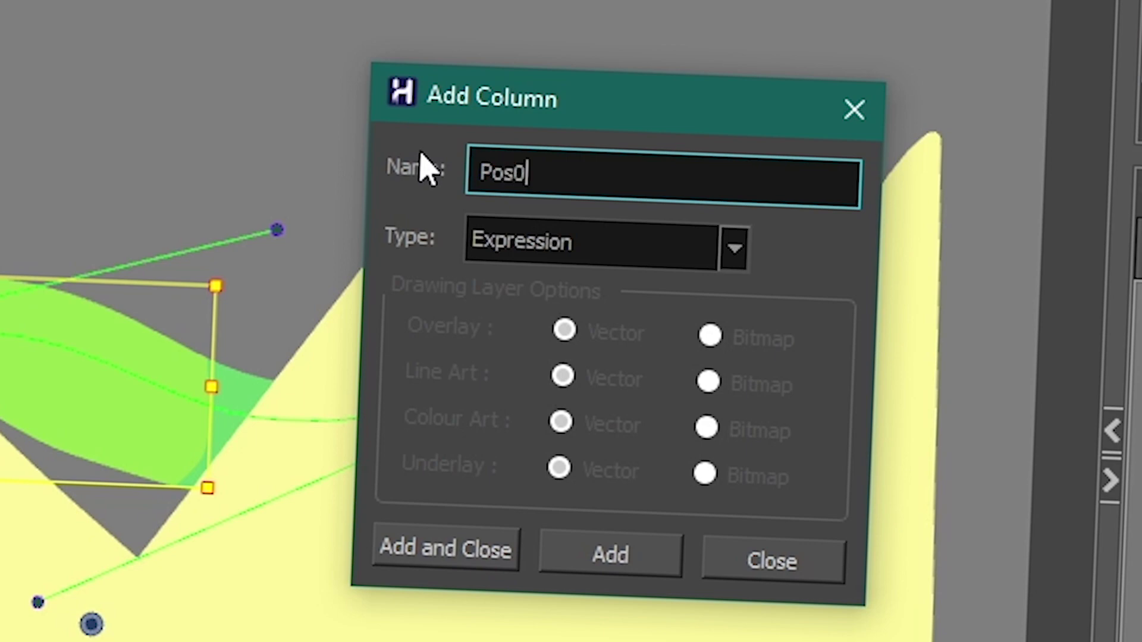
pyautogui.click(453, 553)
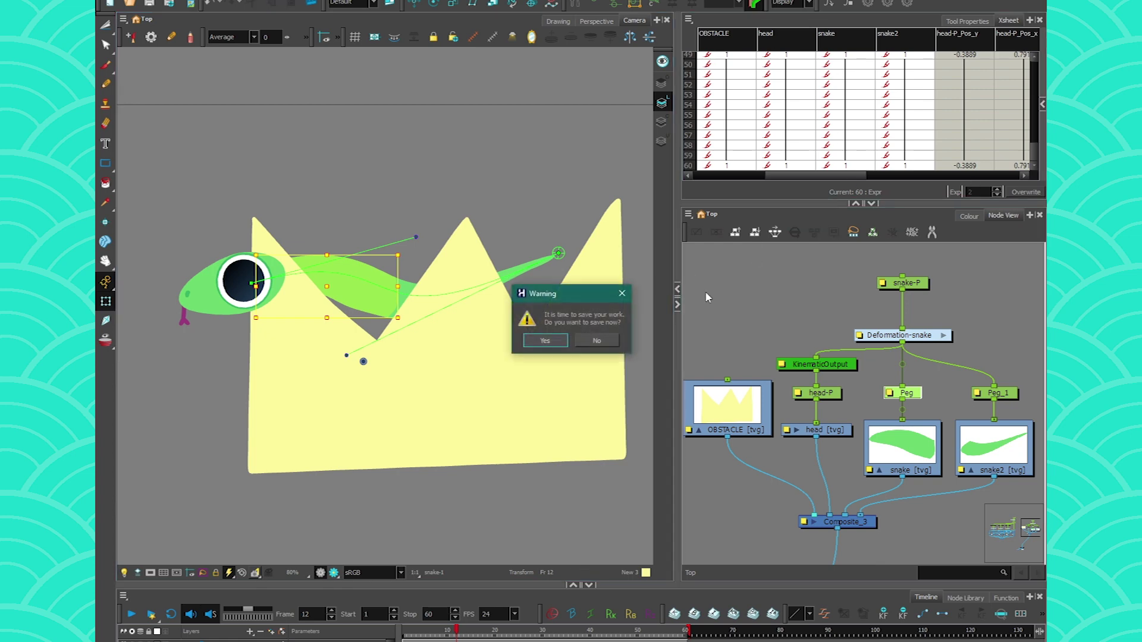
# - Save the scene and set the expression of the Pos0 column to 0
pyautogui.click(556, 351)
pyautogui.moveTo(797, 173); pyautogui.dragTo(958, 177)
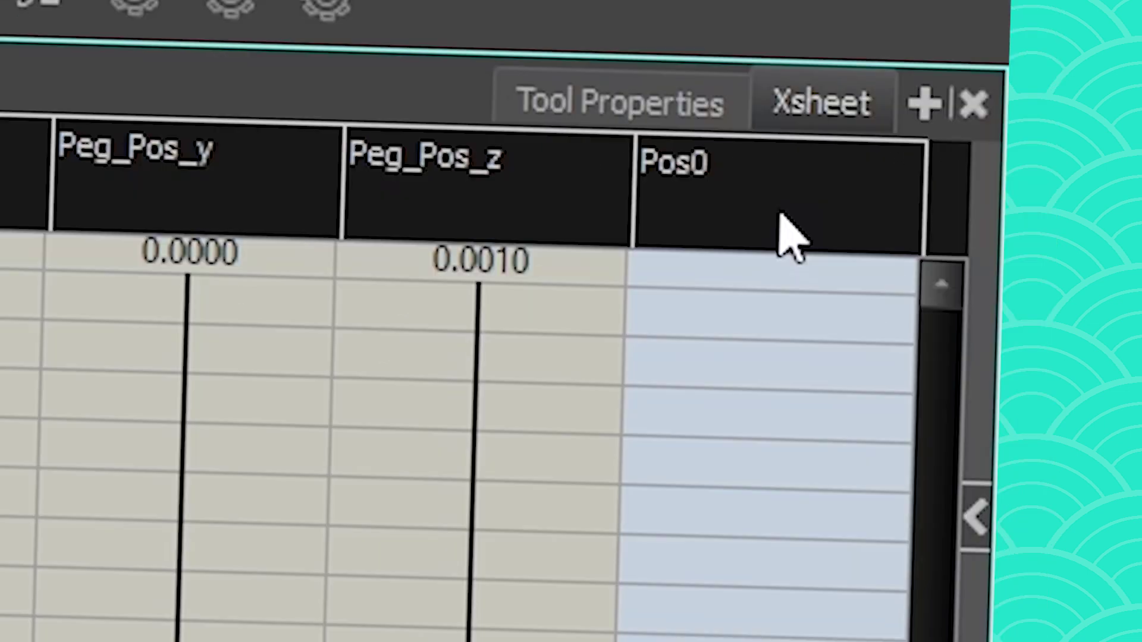
pyautogui.doubleClick(954, 181)
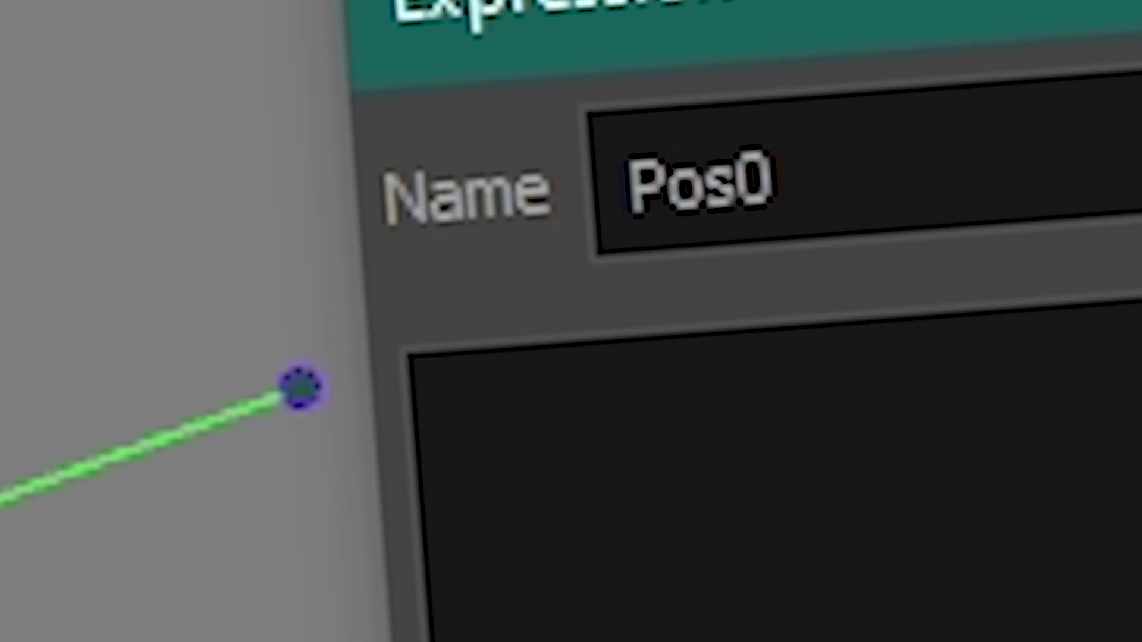
pyautogui.write('0')
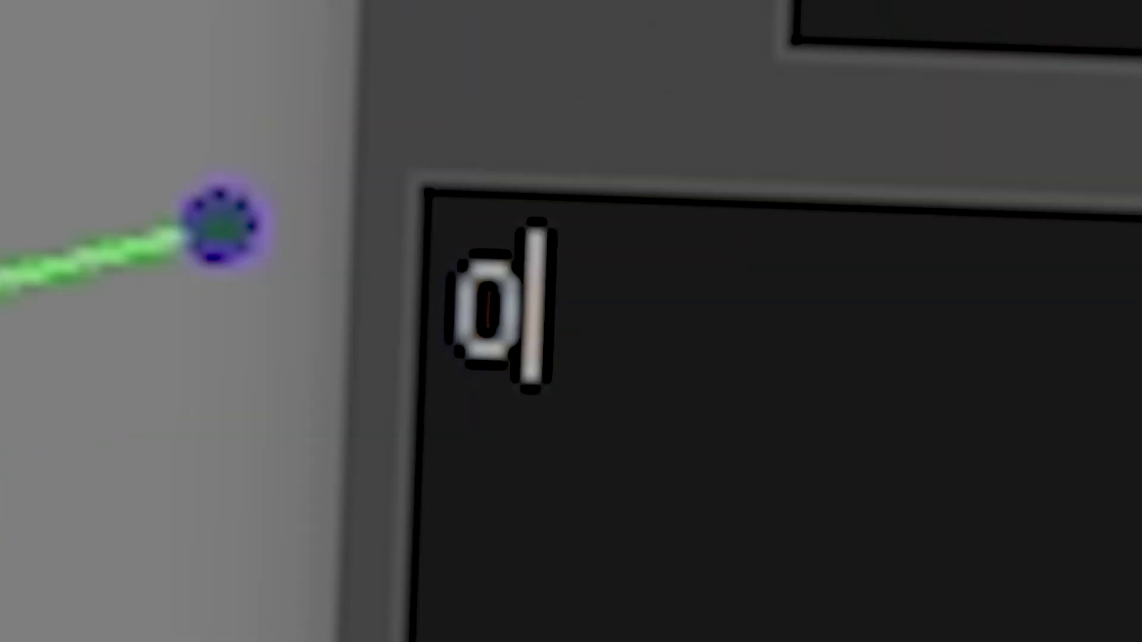
pyautogui.click(618, 576)
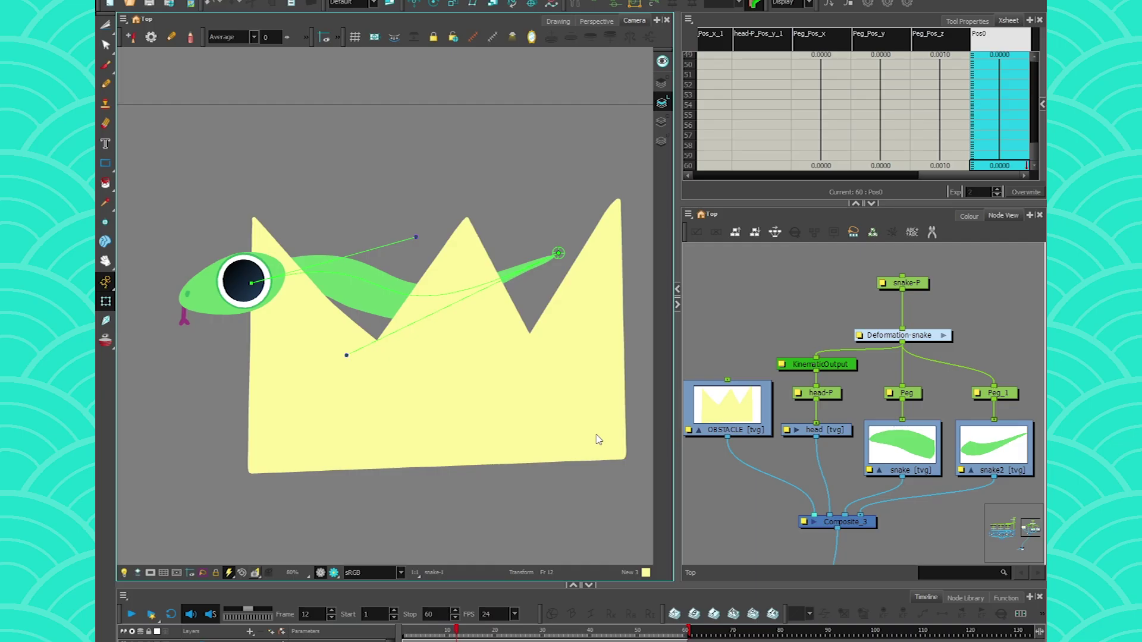
# - Delete the Peg above the front body section and add a fresh Peg between the snake drawing and Deformation-snake
pyautogui.click(905, 393)
pyautogui.press('Delete')
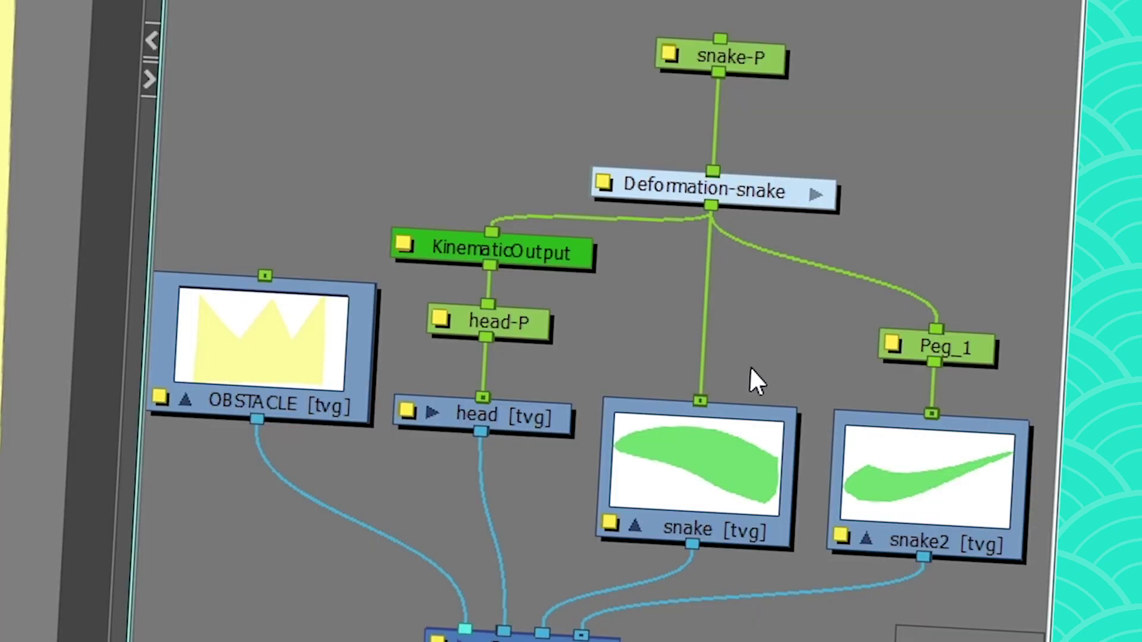
pyautogui.hotkey('ctrl', 'p')
pyautogui.moveTo(815, 335); pyautogui.dragTo(715, 325)
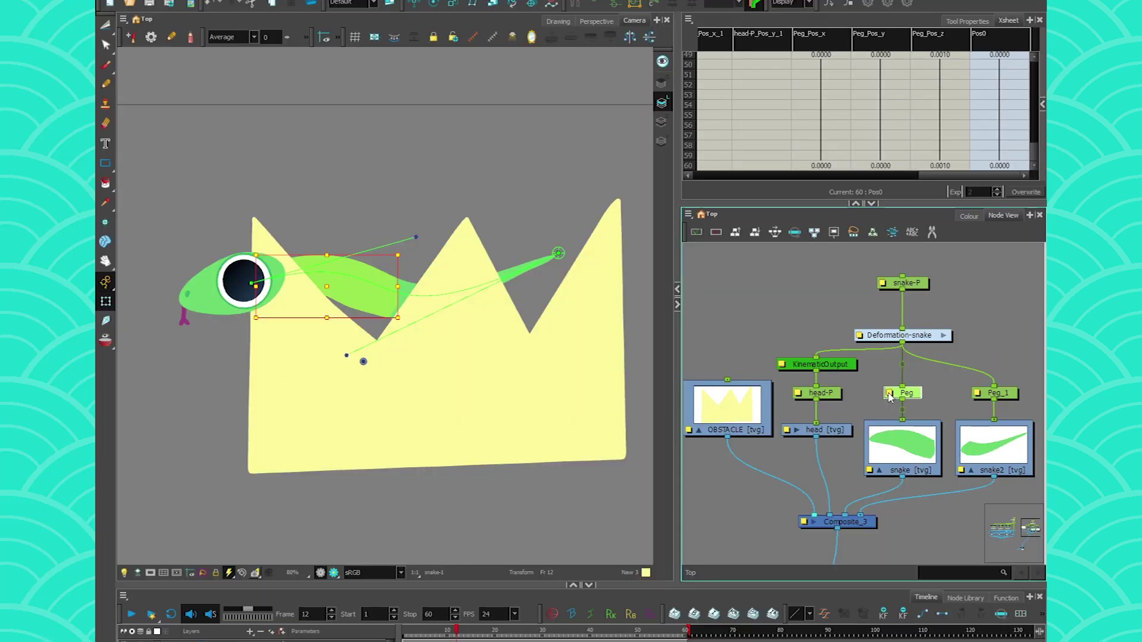
# - Link the x-axis and y-axis positions of the front body's new Peg to the Pos0 expression
pyautogui.doubleClick(892, 393)
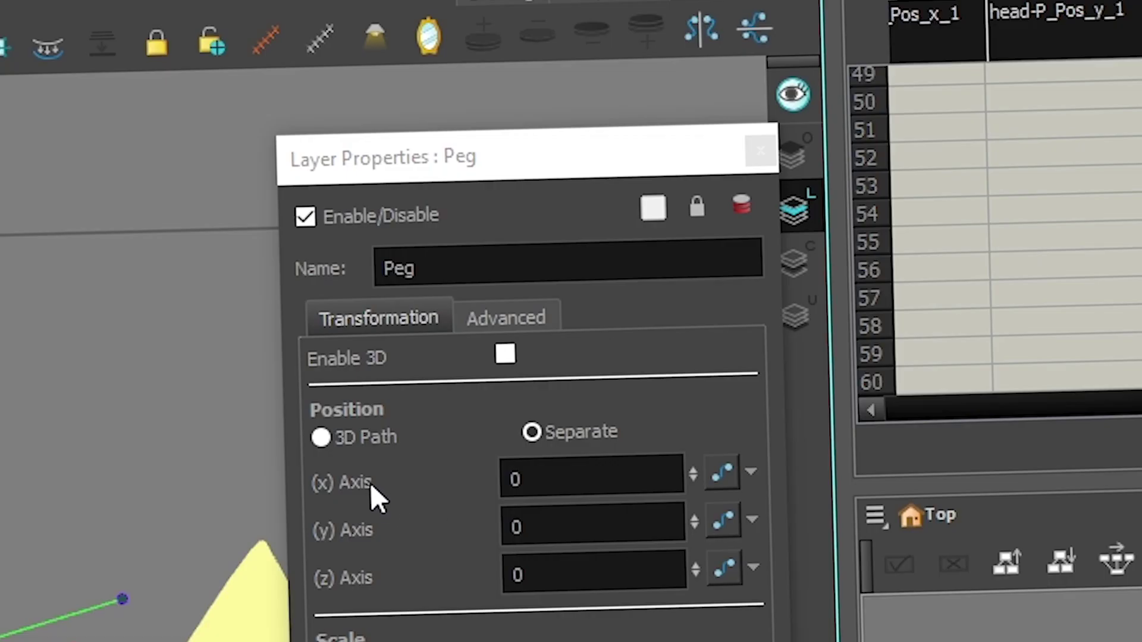
pyautogui.click(750, 472)
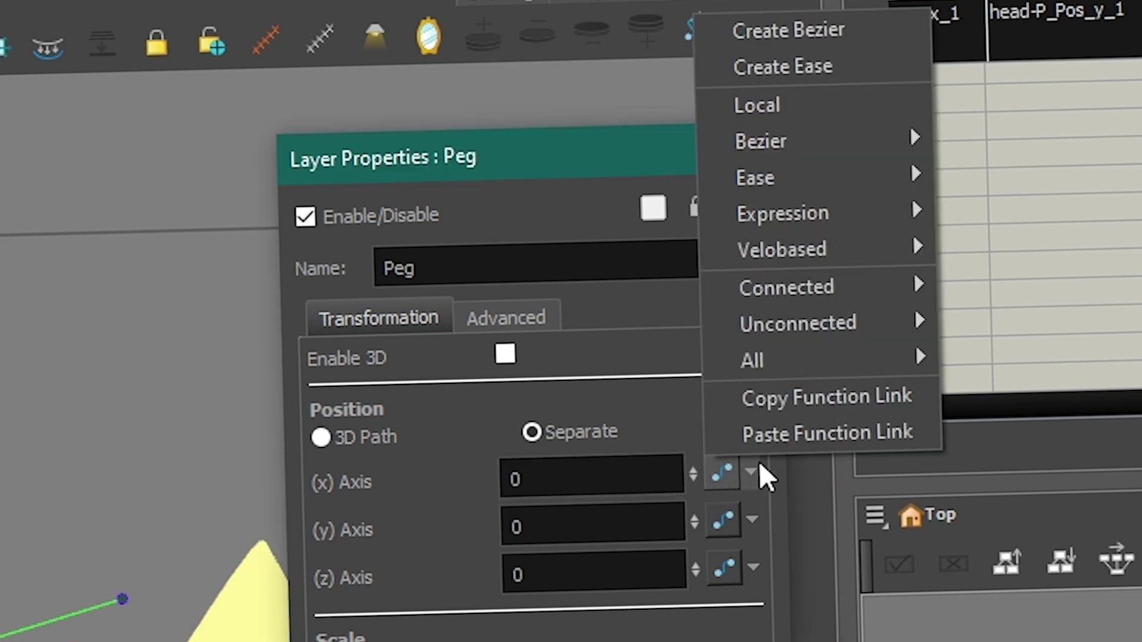
pyautogui.moveTo(910, 213)
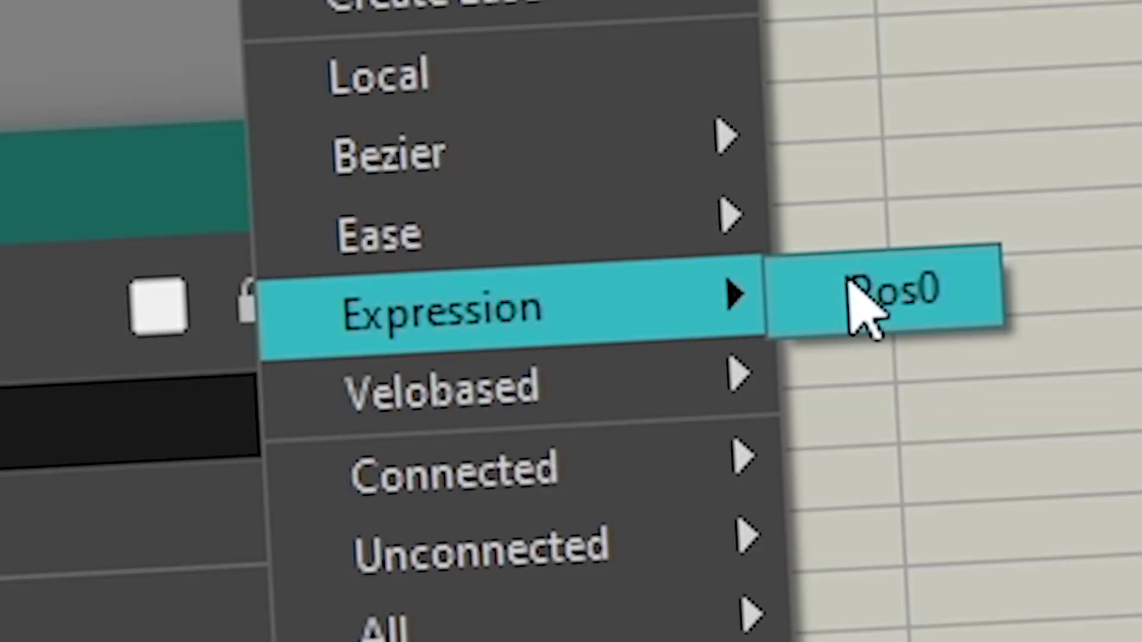
pyautogui.click(856, 291)
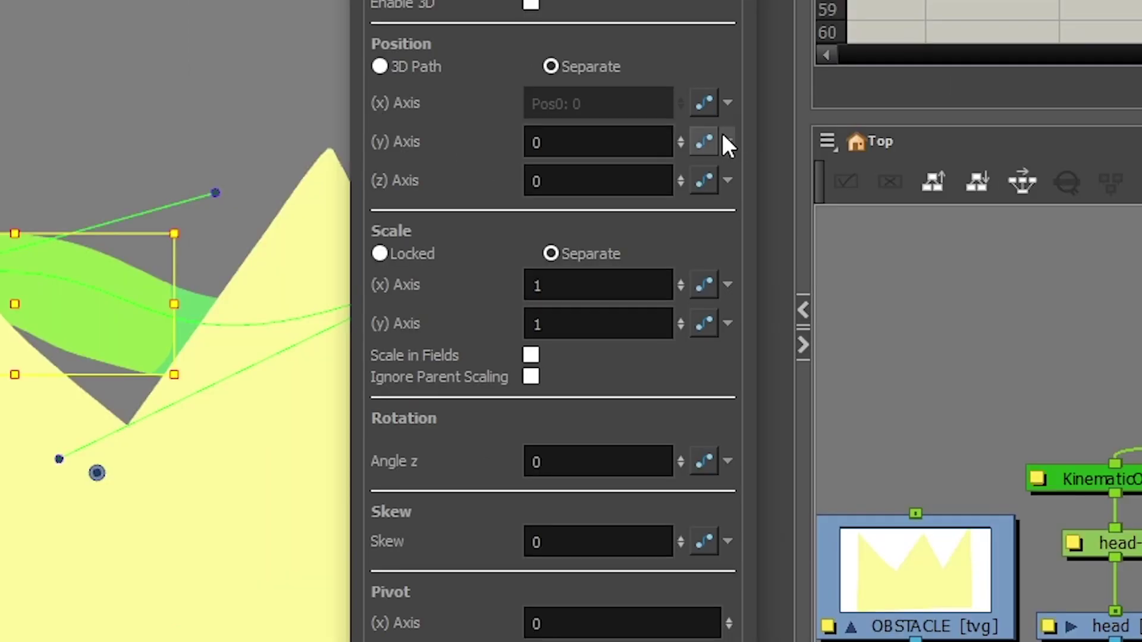
pyautogui.click(900, 331)
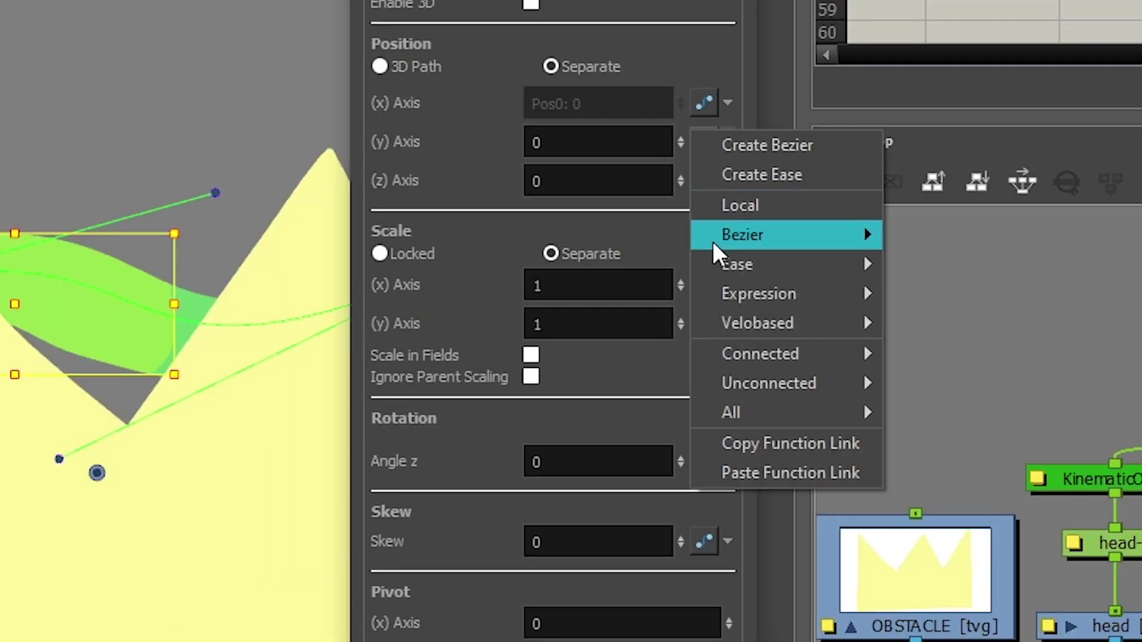
pyautogui.moveTo(821, 296)
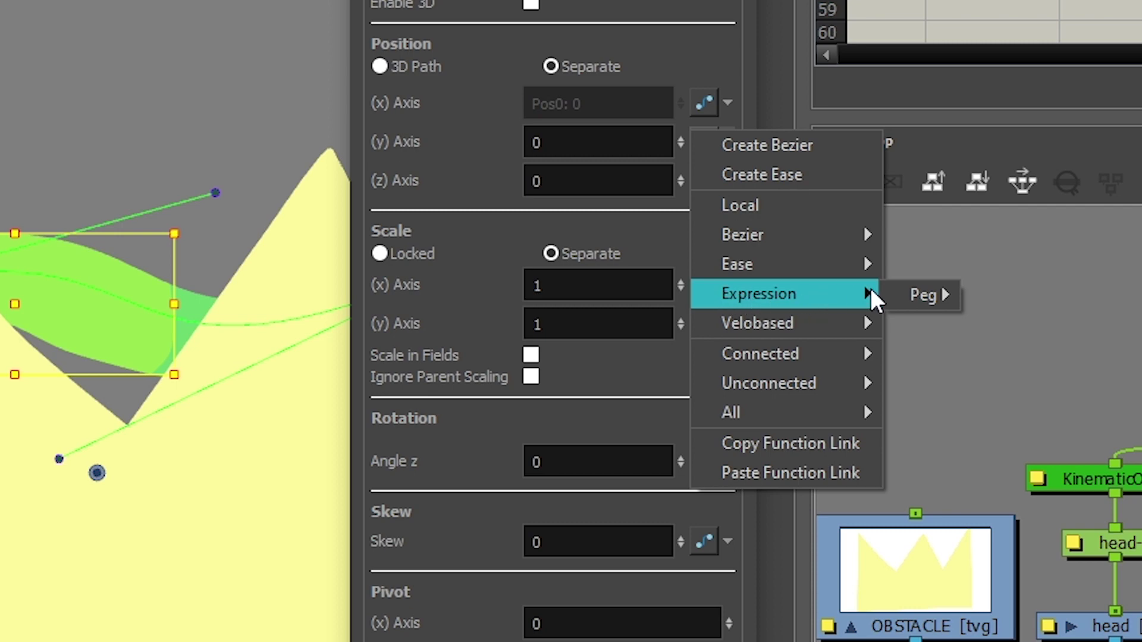
pyautogui.moveTo(918, 303)
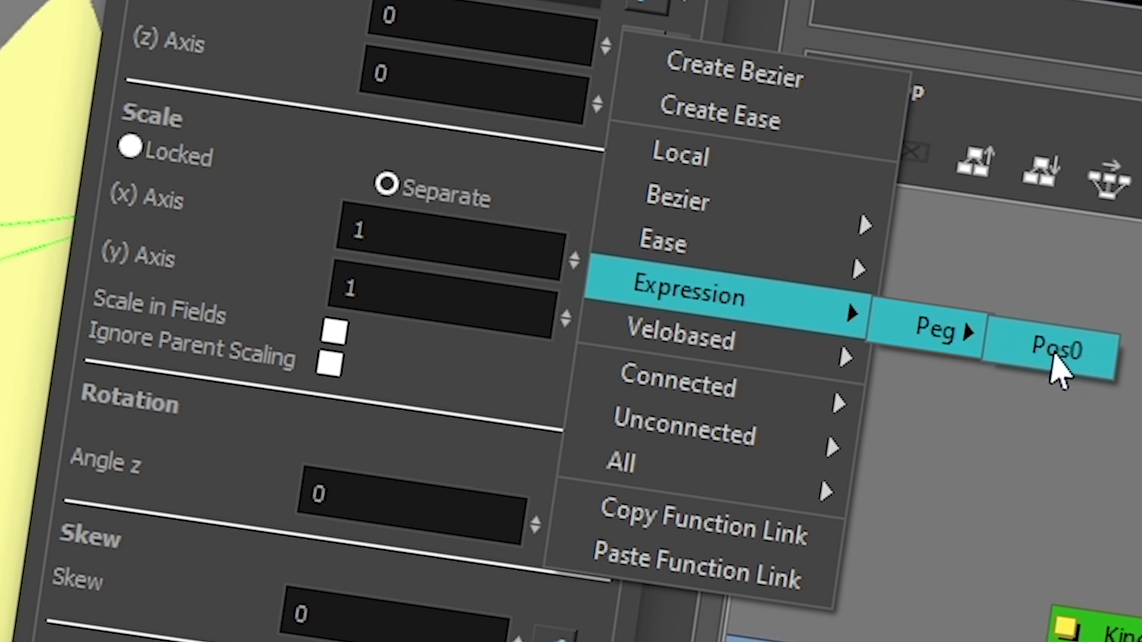
pyautogui.click(1071, 366)
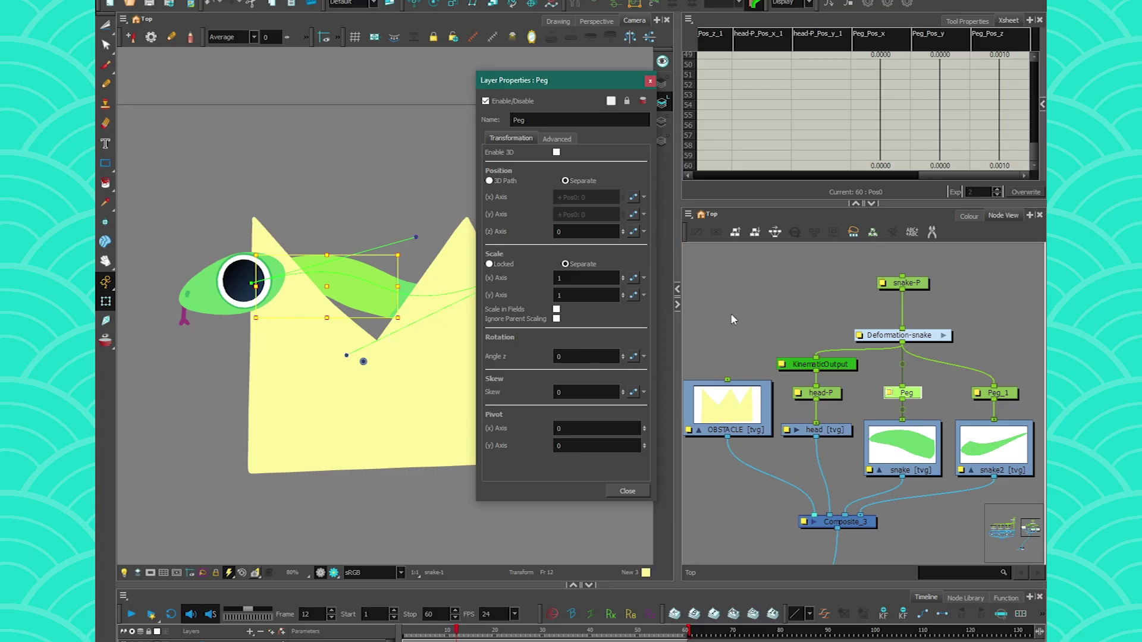
# - Try to move the front body section through its Peg in the Camera view, and undo the attempt
pyautogui.click(916, 391)
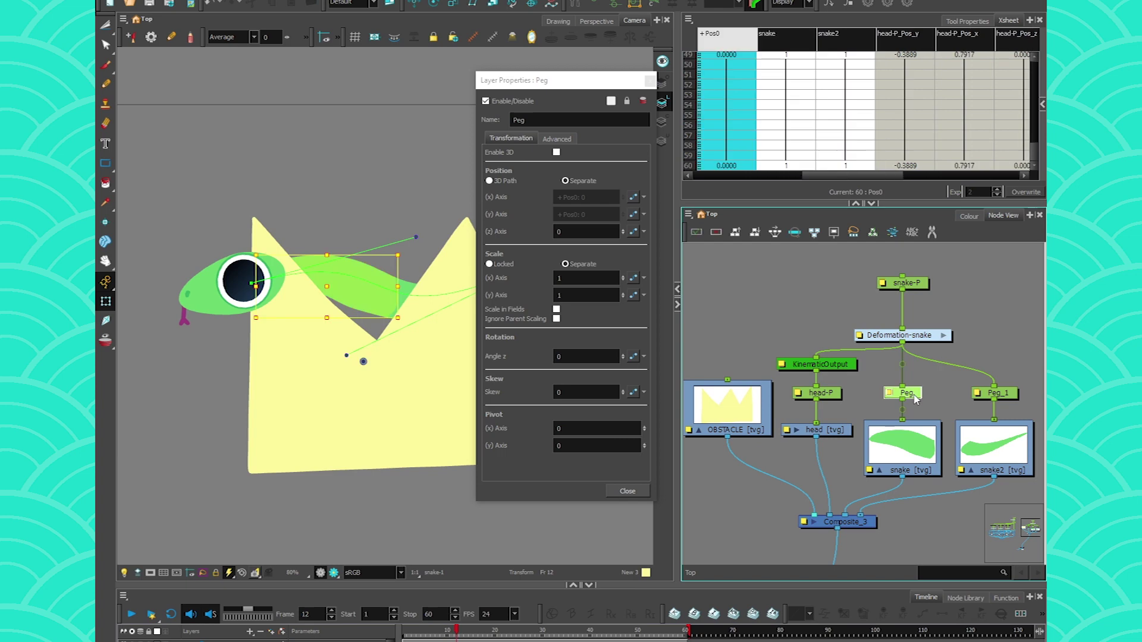
pyautogui.moveTo(349, 292); pyautogui.dragTo(260, 271)
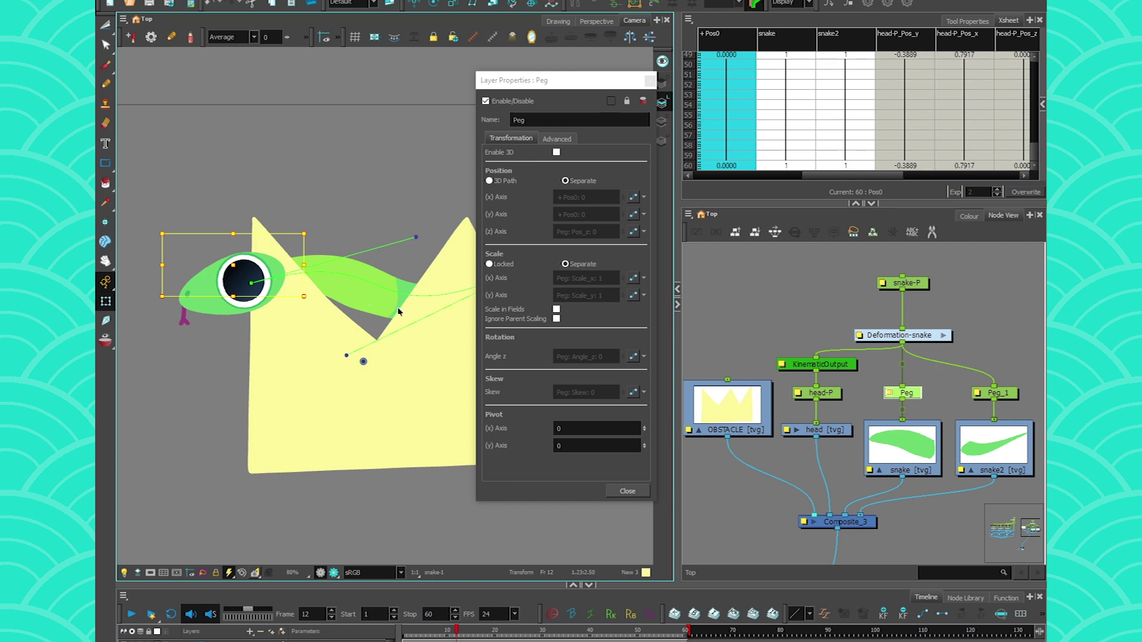
pyautogui.hotkey('ctrl', 'z')
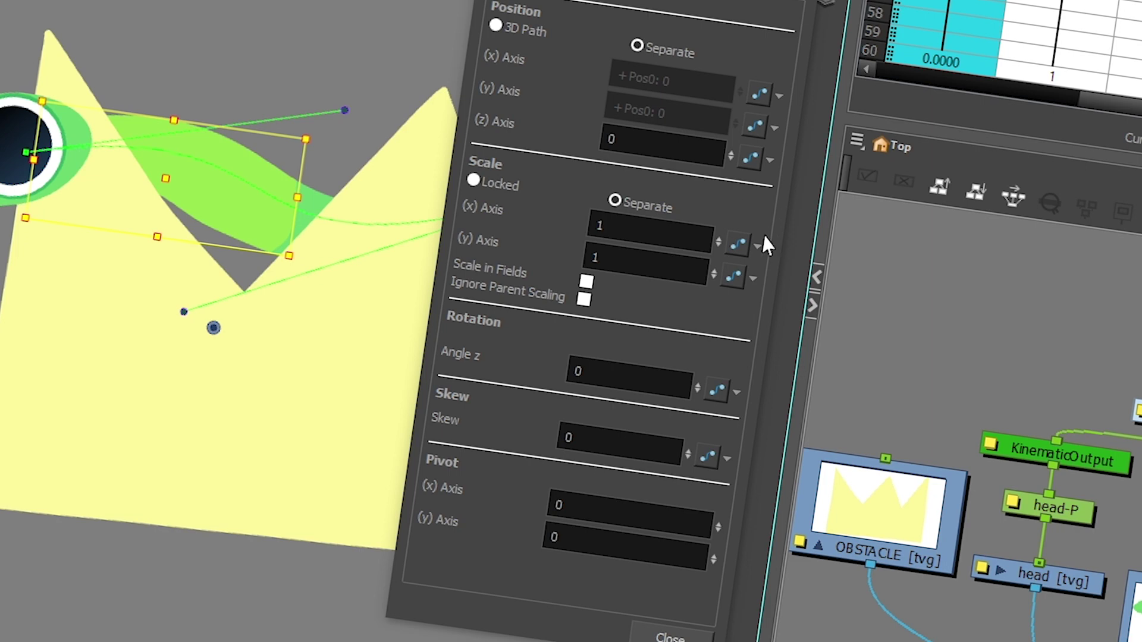
# - Try linking the Peg's x-axis scale to the Pos0 expression, and undo the scale changes
pyautogui.click(754, 248)
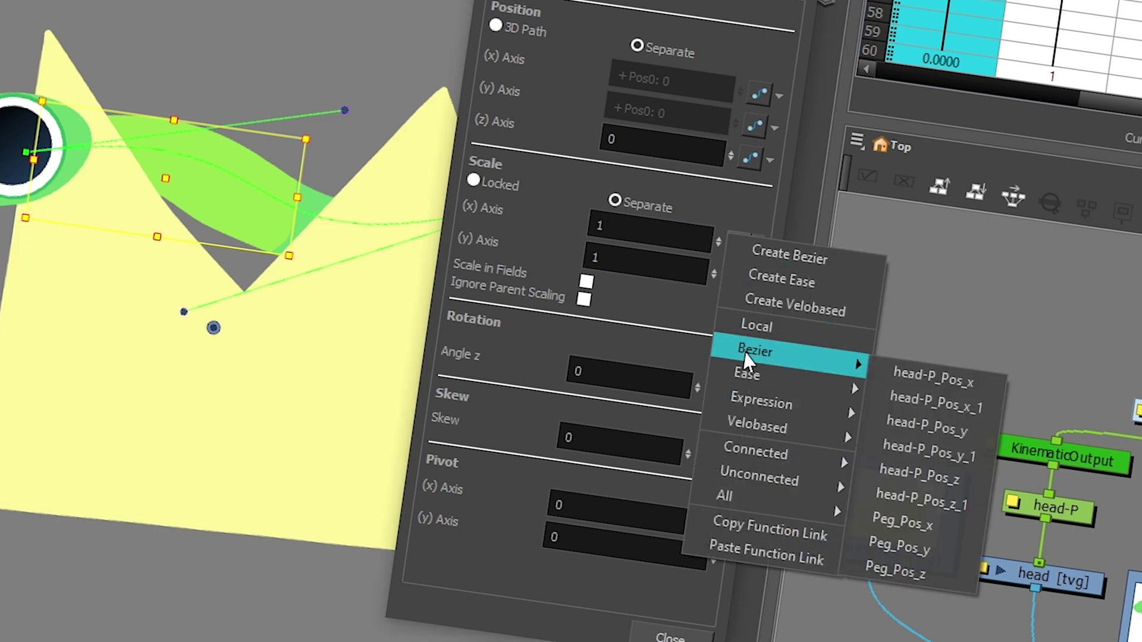
pyautogui.moveTo(854, 418)
pyautogui.moveTo(899, 421)
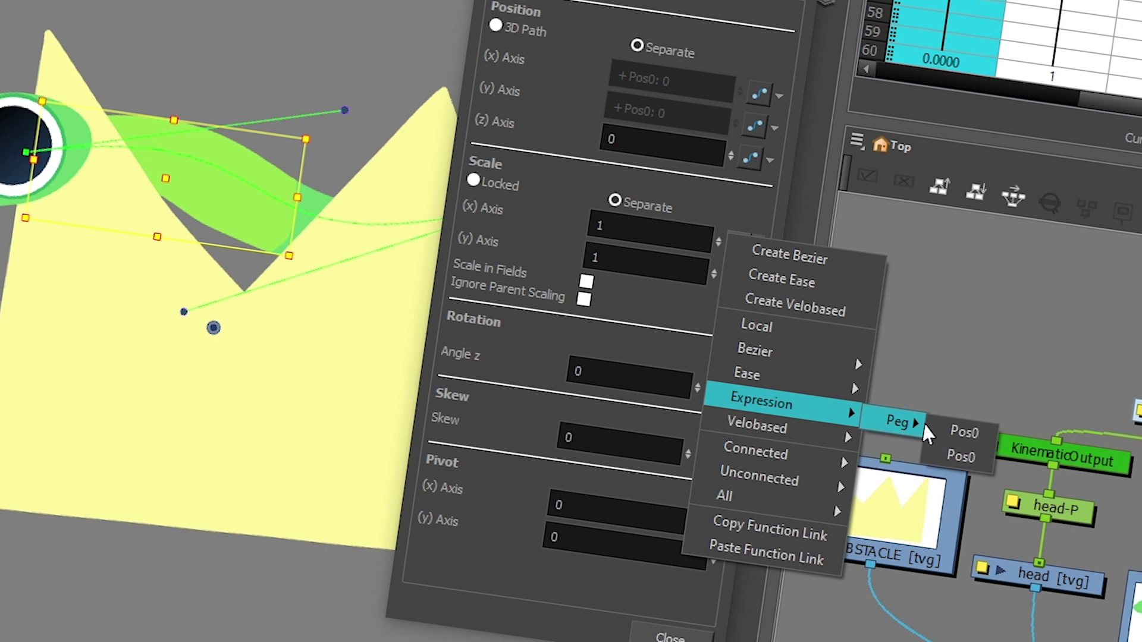
pyautogui.click(964, 434)
pyautogui.doubleClick(754, 280)
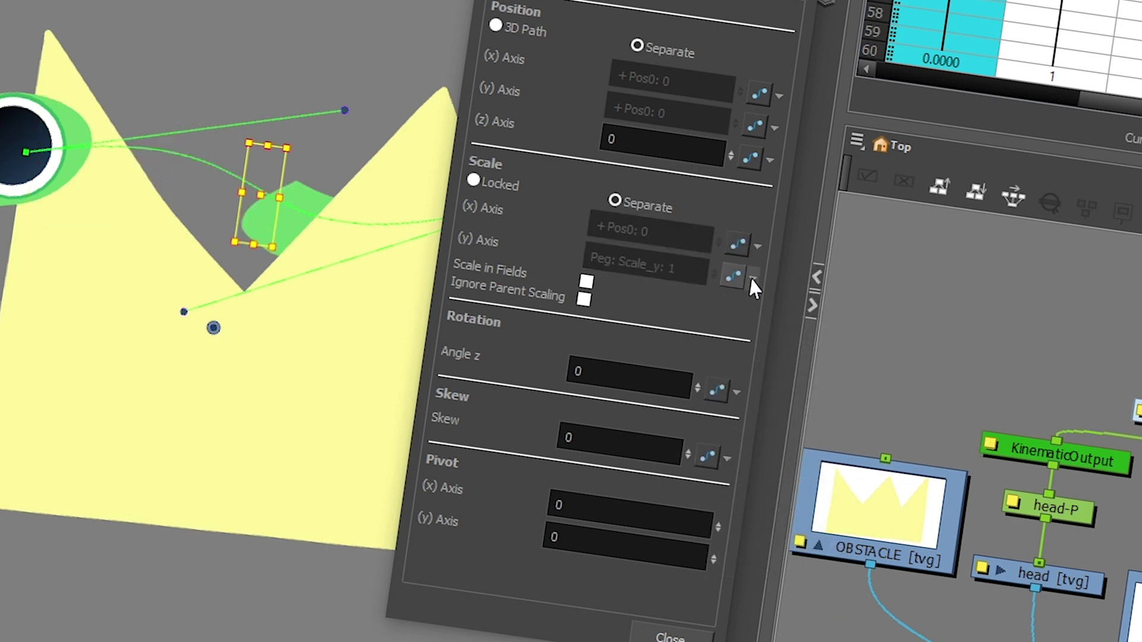
pyautogui.hotkey('ctrl', 'z')
pyautogui.hotkey('ctrl', 'z')
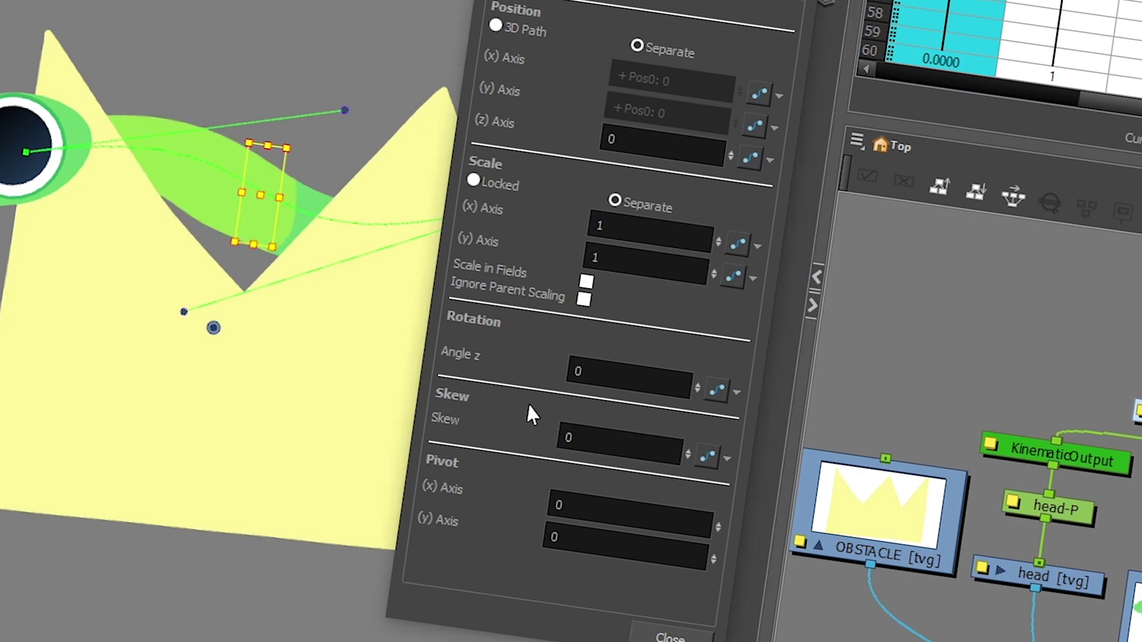
# - Link the Peg's rotation Angle z to the Pos0 expression and close its layer properties
pyautogui.click(738, 394)
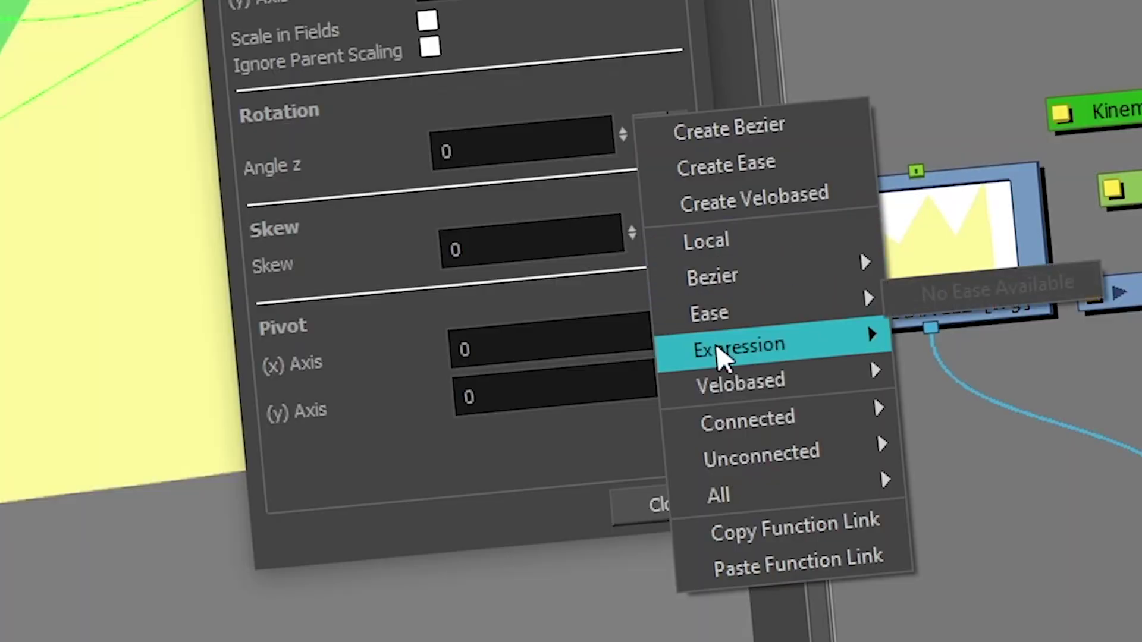
pyautogui.moveTo(874, 461)
pyautogui.moveTo(940, 329)
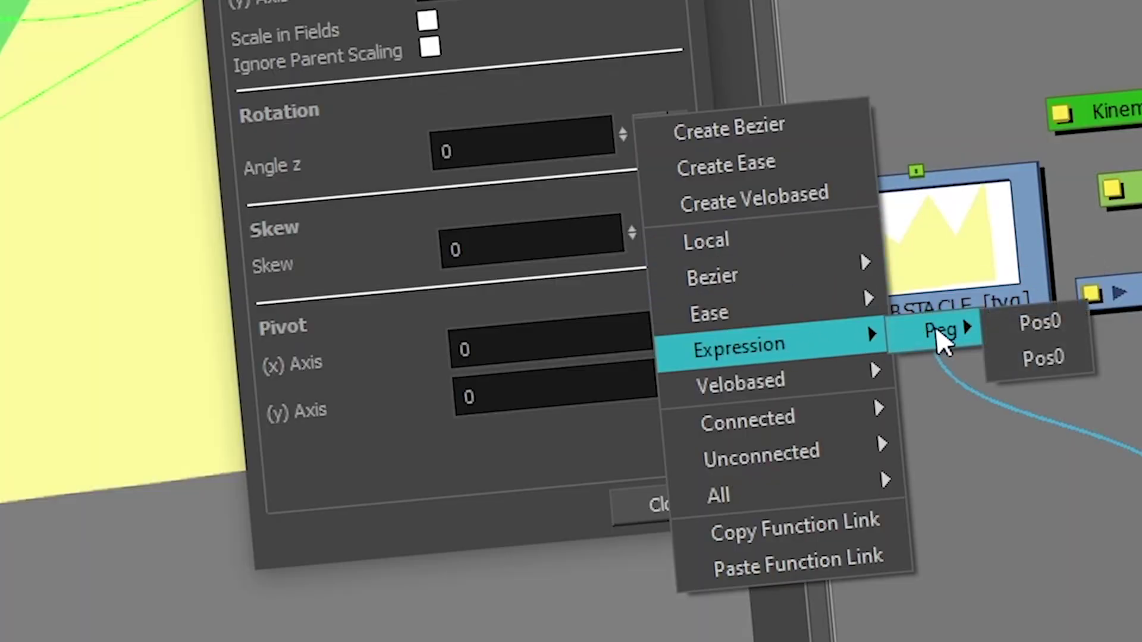
pyautogui.click(1024, 317)
pyautogui.click(639, 506)
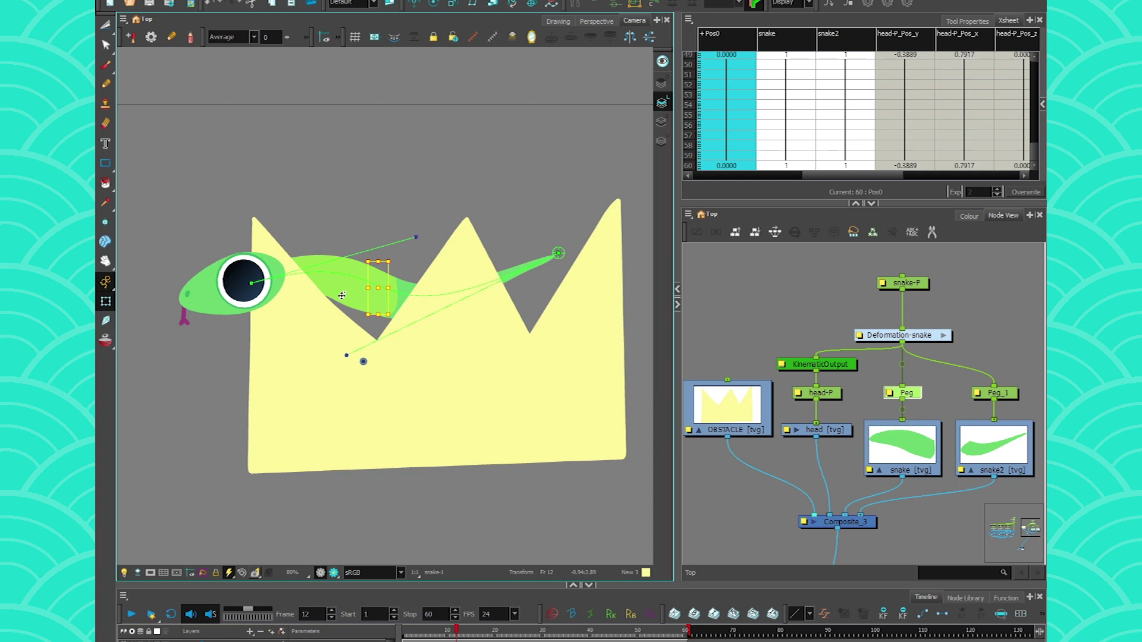
# - Select the front body's Peg, test dragging it, and nudge it forward in z to bring the section in front of the obstacle
pyautogui.click(916, 395)
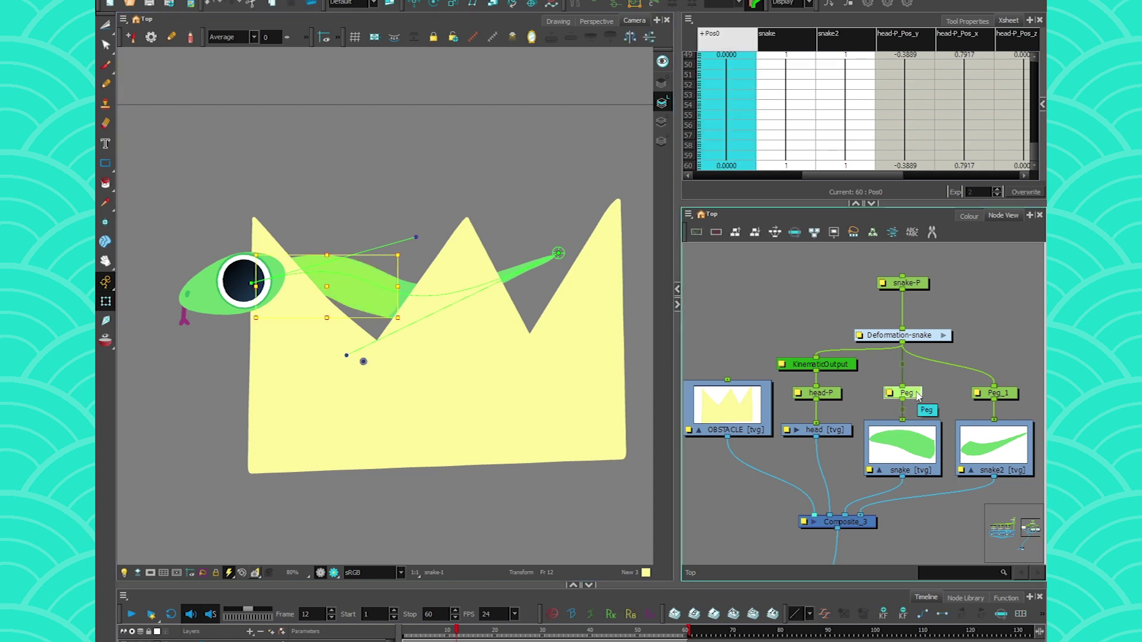
pyautogui.moveTo(339, 297); pyautogui.dragTo(323, 218)
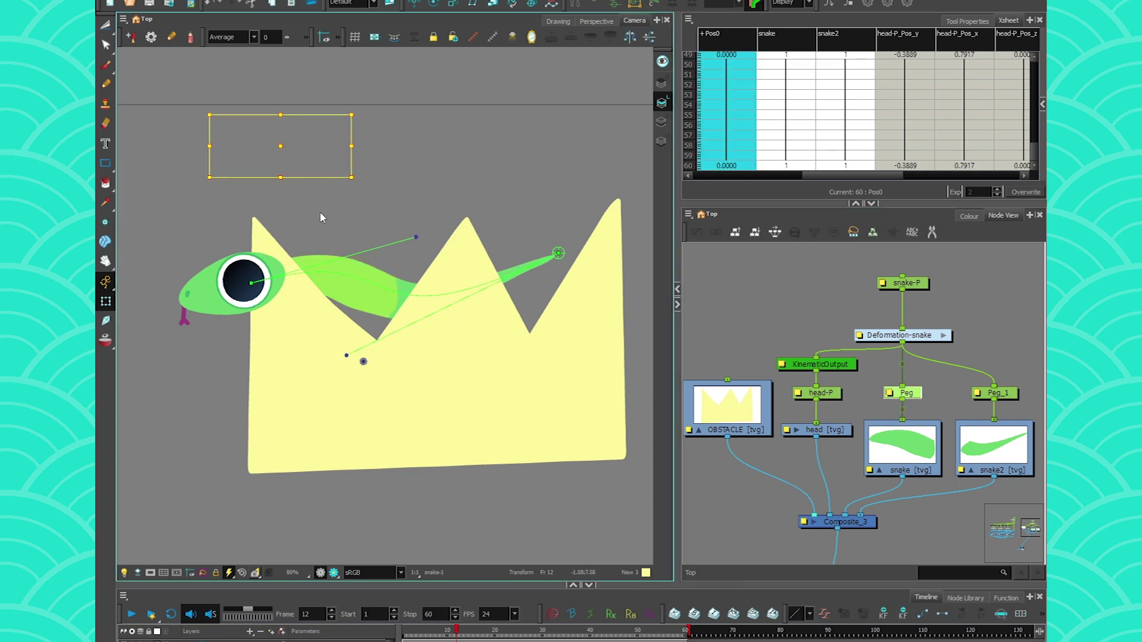
pyautogui.click(318, 283)
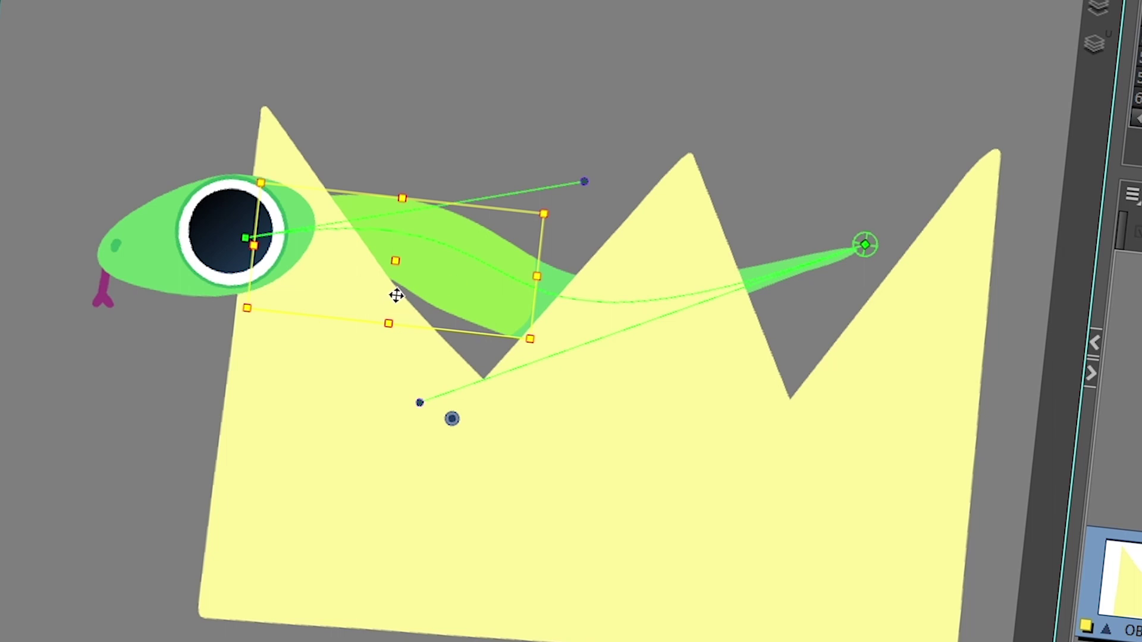
pyautogui.hotkey('alt', 'Up')
pyautogui.hotkey('alt', 'Down')
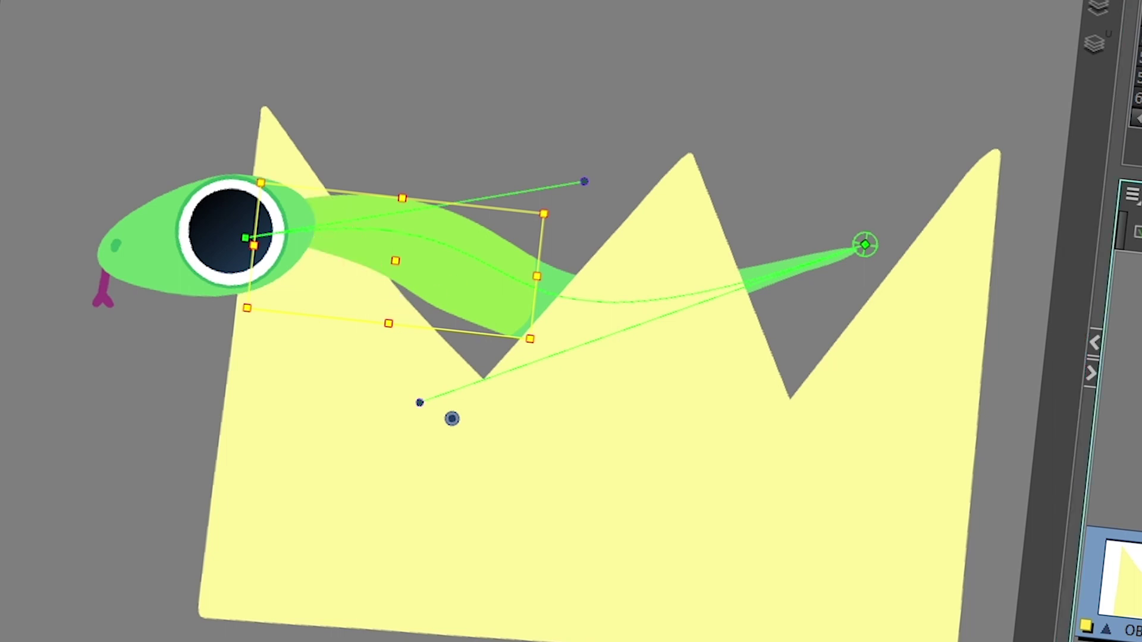
# - Open the layer properties of the front body's Peg and set its x-axis and y-axis position functions to Local
pyautogui.click(1139, 452)
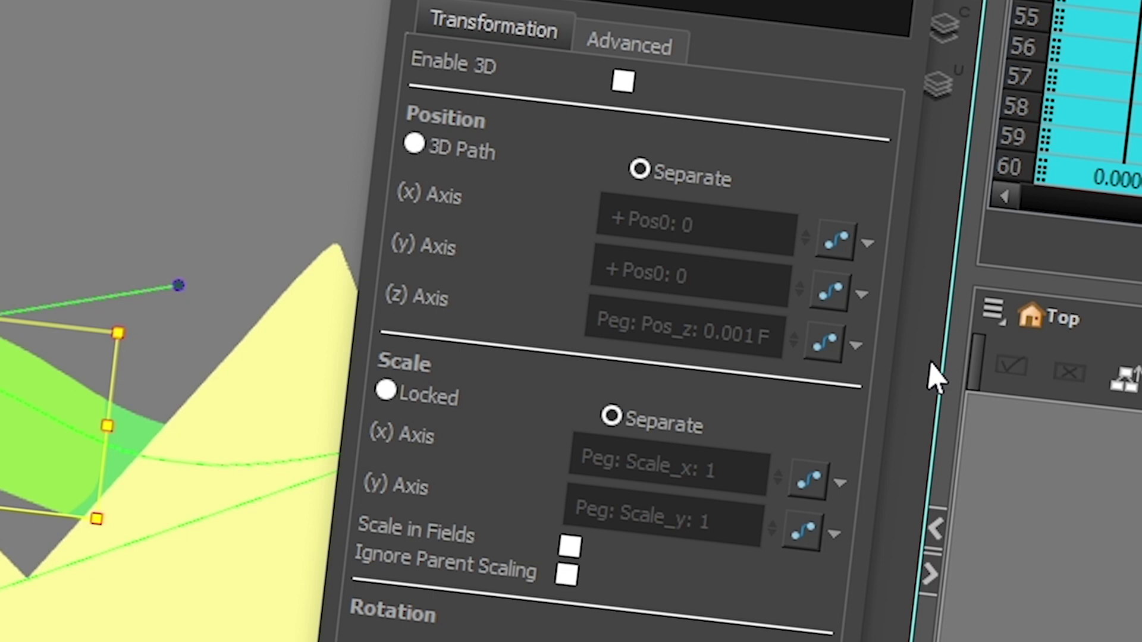
pyautogui.click(867, 243)
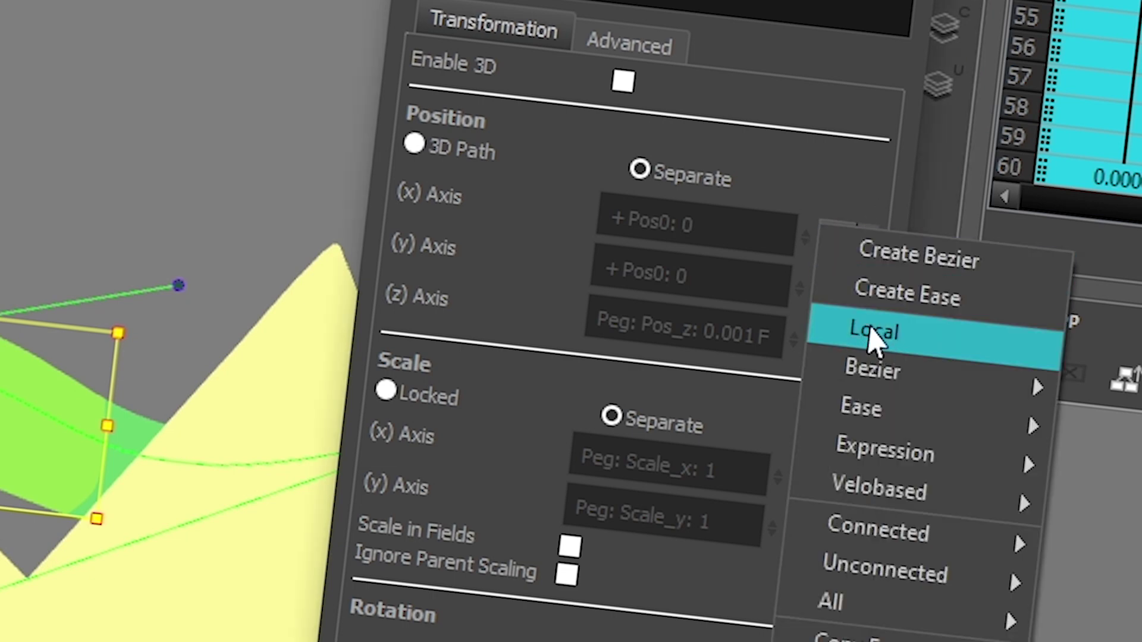
pyautogui.click(877, 336)
pyautogui.click(866, 379)
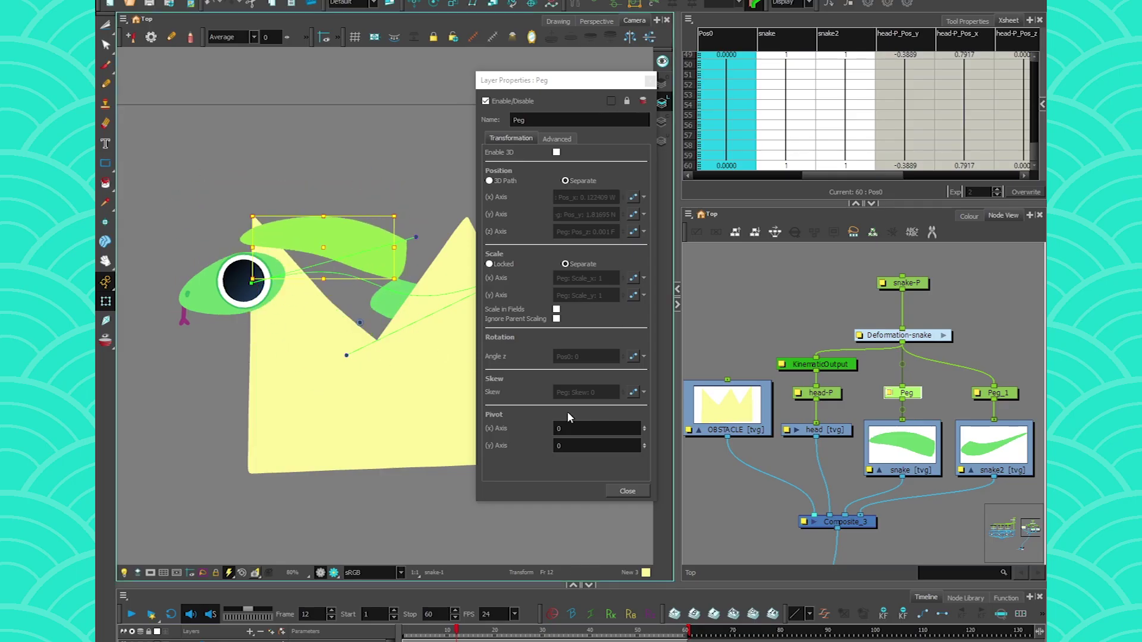